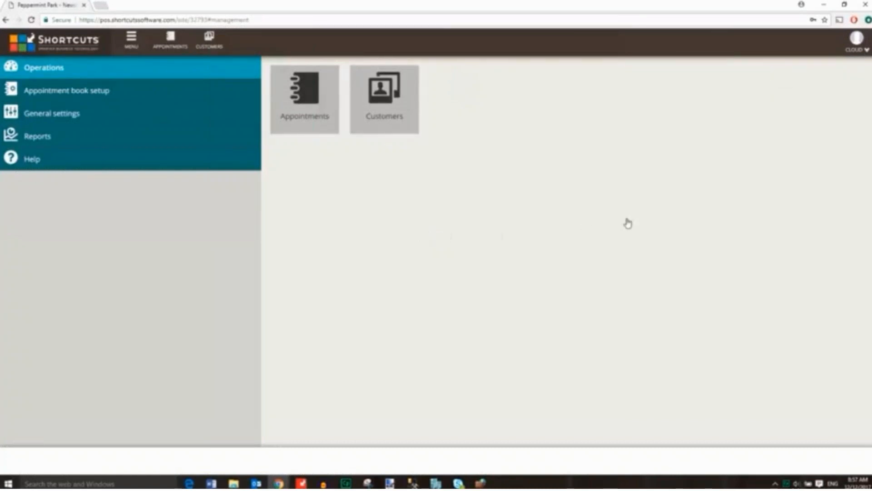
Switch the current site to Peppermint Park - Ashgrove and open its customer search.
{"action": "left_click", "coordinate": [854, 46]}
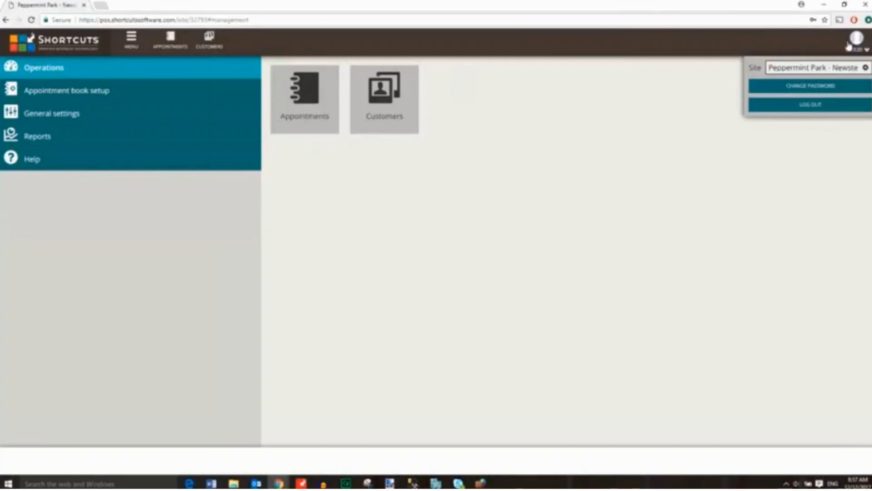
{"action": "left_click", "coordinate": [836, 69]}
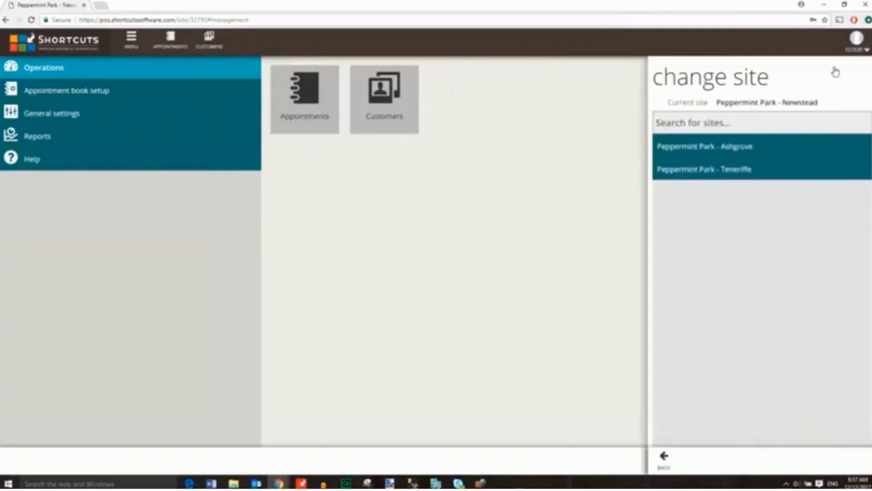
{"action": "left_click", "coordinate": [755, 149]}
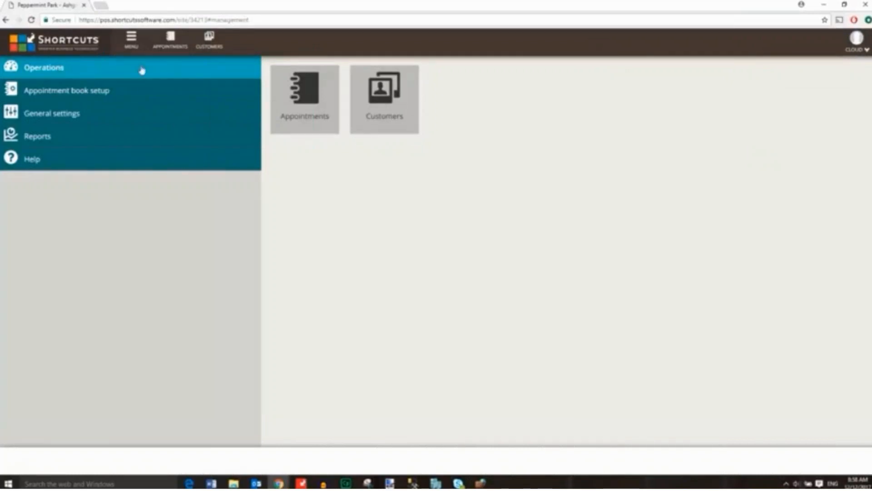
{"action": "left_click", "coordinate": [385, 102]}
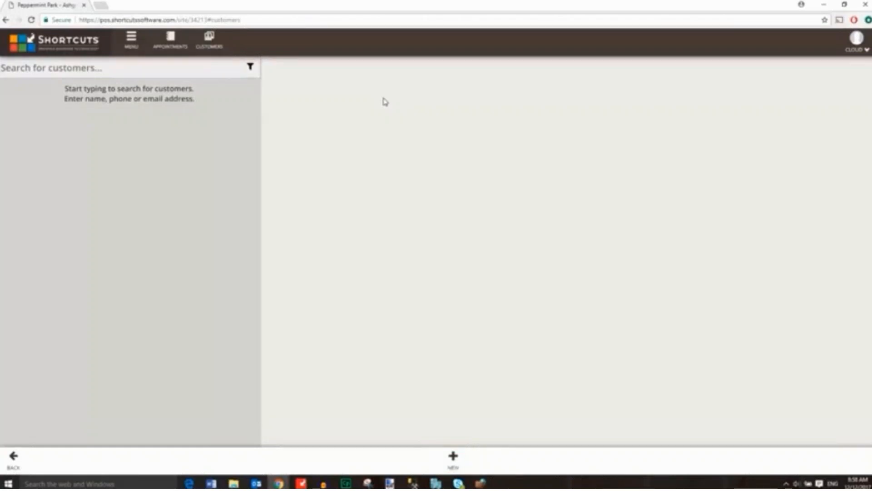
Advance the presentation to the Introducing Cloud Upsell slide, reveal its first bullet points and end the slide show.
{"action": "left_click", "coordinate": [544, 246]}
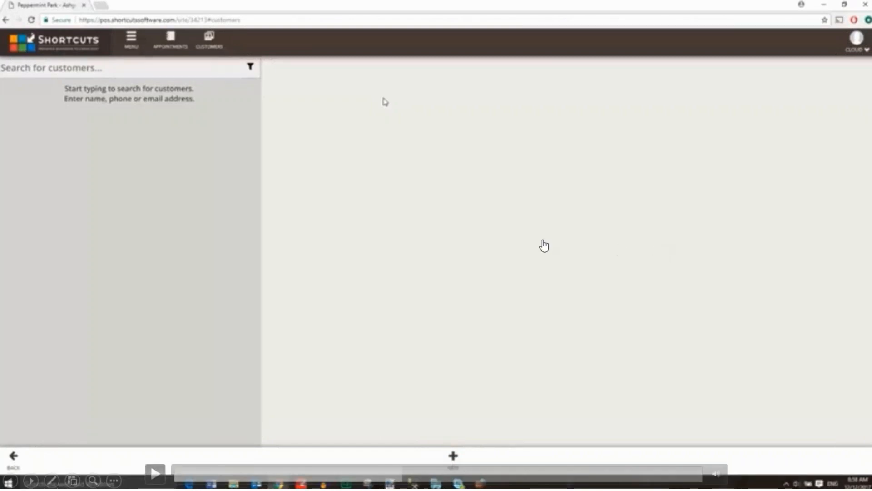
{"action": "key", "text": "Right"}
{"action": "left_click", "coordinate": [361, 302]}
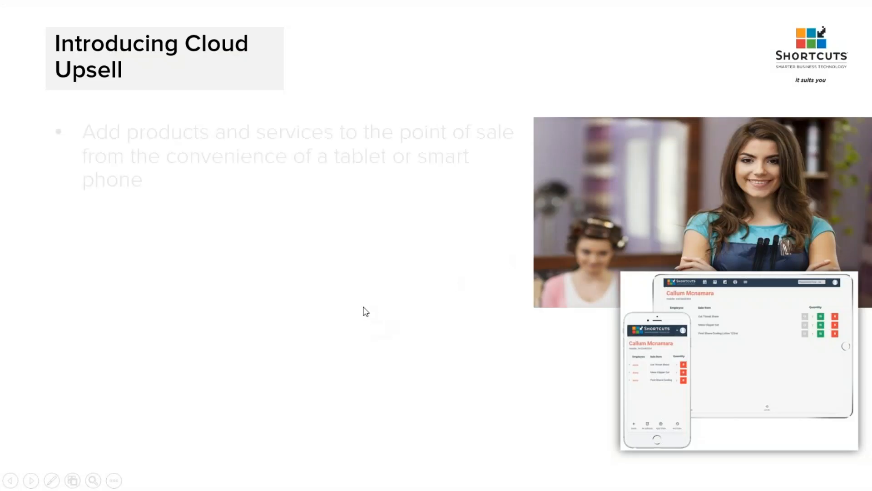
{"action": "left_click", "coordinate": [359, 301]}
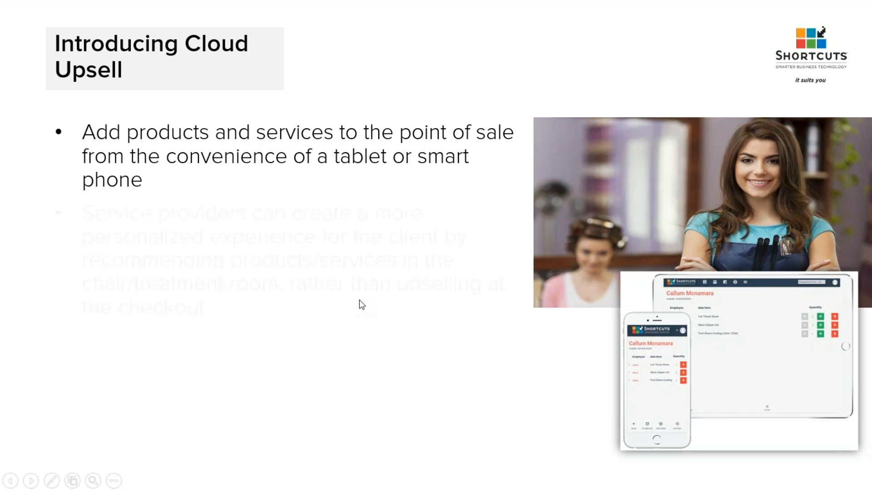
{"action": "key", "text": "Escape"}
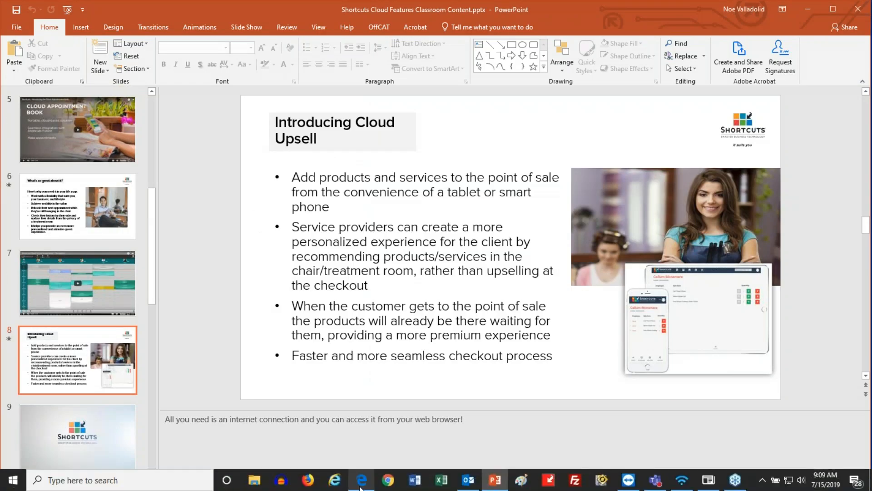
Switch to Microsoft Edge and bring up the Shortcuts USA appointment book.
{"action": "mouse_move", "coordinate": [359, 485]}
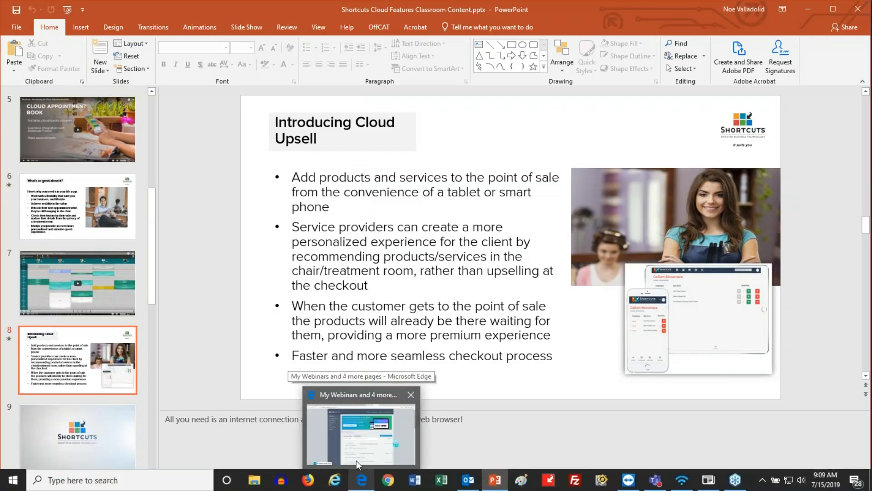
{"action": "left_click", "coordinate": [356, 437]}
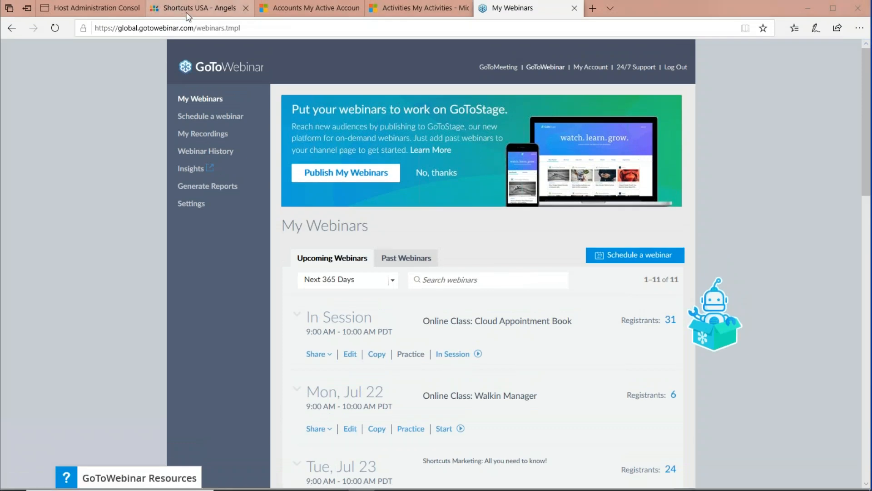
{"action": "left_click", "coordinate": [190, 13]}
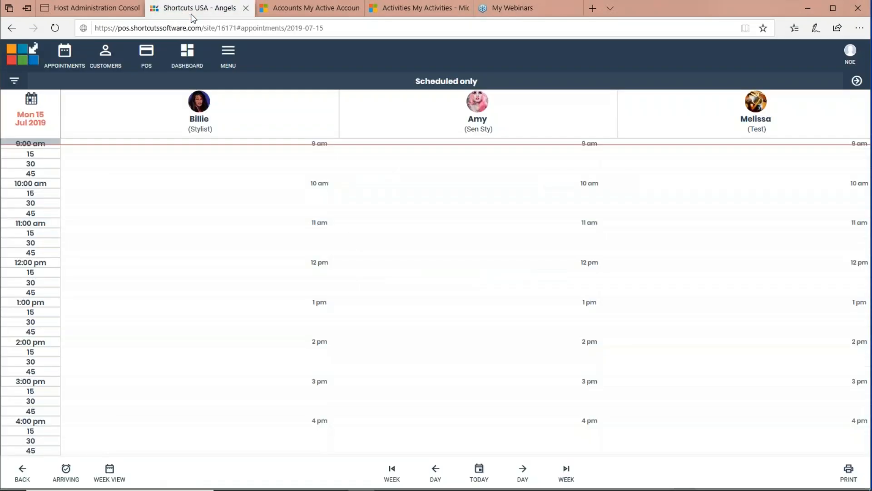
Highlight the base site part of the appointment book's web address, up to and including the site number.
{"action": "left_click", "coordinate": [237, 29]}
{"action": "left_click", "coordinate": [235, 28]}
{"action": "left_click_drag", "start_coordinate": [237, 28], "coordinate": [93, 29]}
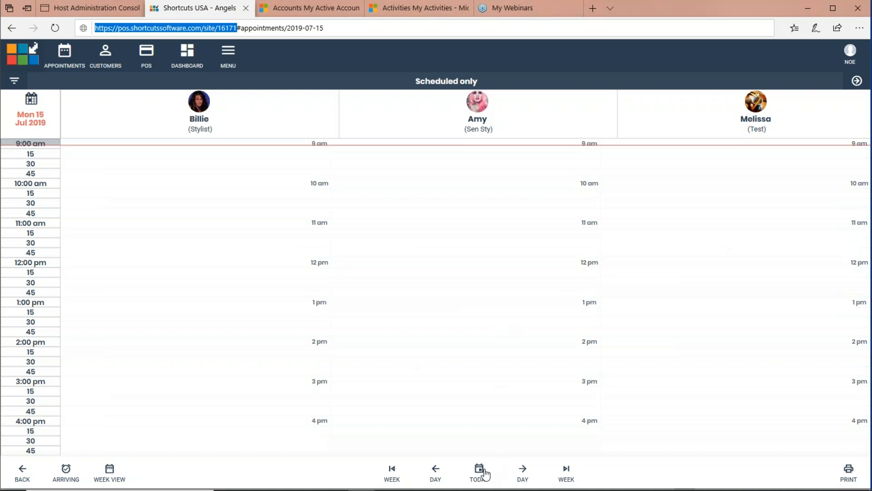
Move the appointment book forward one day to July 16, 2019, go back one day and jump to today.
{"action": "left_click", "coordinate": [521, 476]}
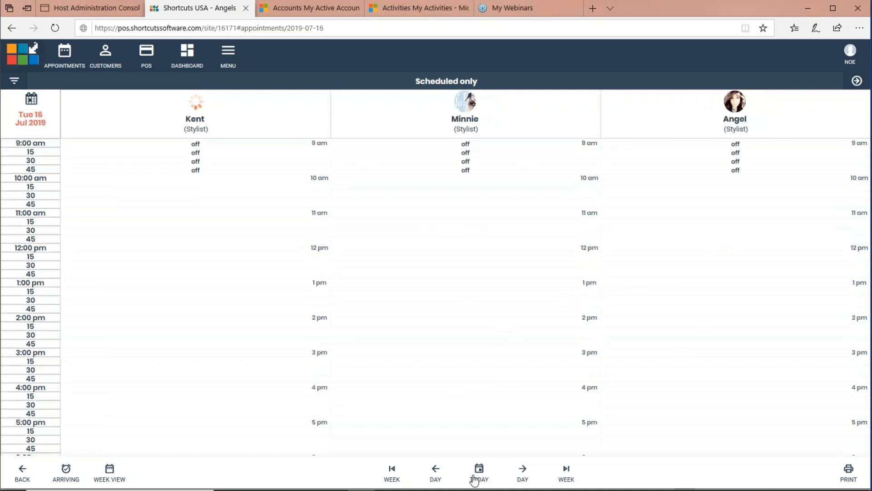
{"action": "left_click", "coordinate": [435, 474]}
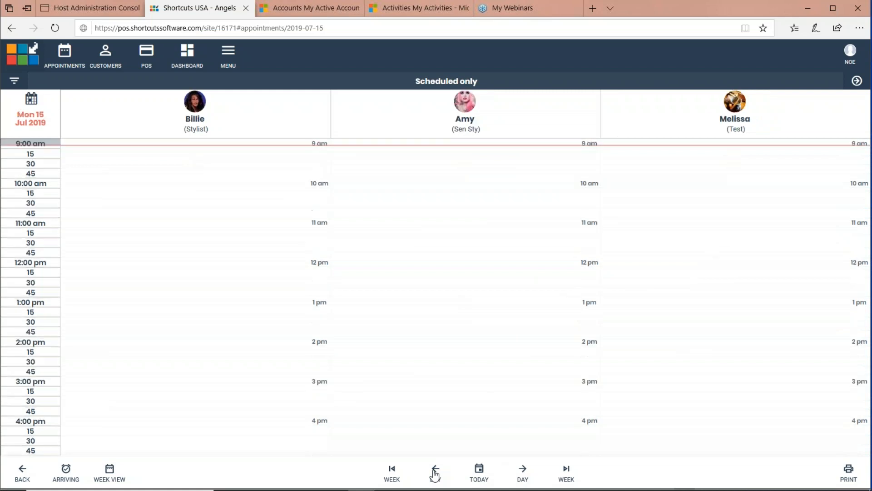
{"action": "left_click", "coordinate": [480, 473]}
Browse the date picker month by month up to June 2020, and return the appointment book to today.
{"action": "left_click", "coordinate": [33, 117]}
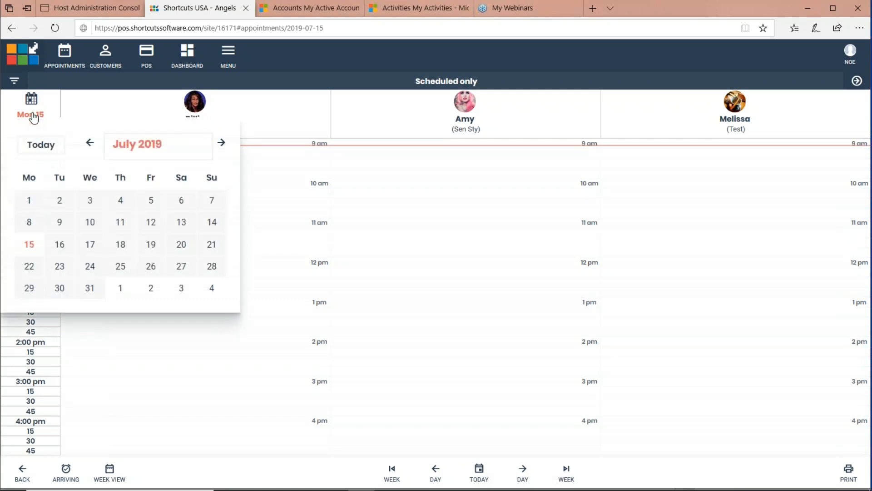
{"action": "left_click", "coordinate": [222, 148]}
{"action": "left_click", "coordinate": [222, 148]}
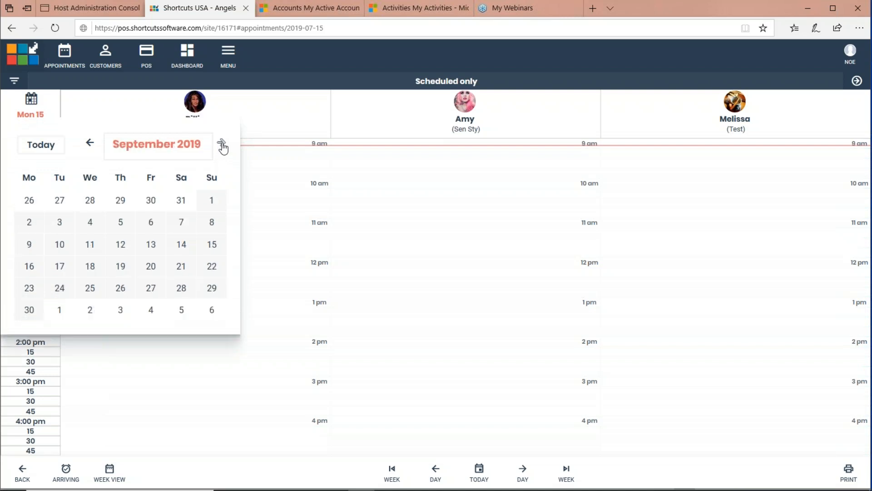
{"action": "left_click", "coordinate": [223, 148]}
{"action": "left_click", "coordinate": [223, 148]}
{"action": "left_click", "coordinate": [223, 147]}
{"action": "left_click", "coordinate": [222, 148]}
{"action": "left_click", "coordinate": [223, 148]}
{"action": "left_click", "coordinate": [223, 148]}
{"action": "left_click", "coordinate": [222, 147]}
{"action": "left_click", "coordinate": [223, 147]}
{"action": "left_click", "coordinate": [223, 148]}
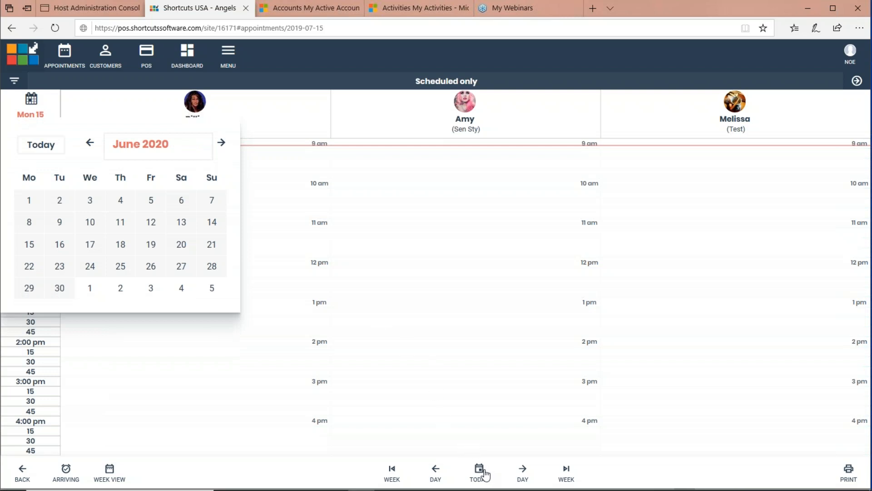
{"action": "left_click", "coordinate": [484, 474]}
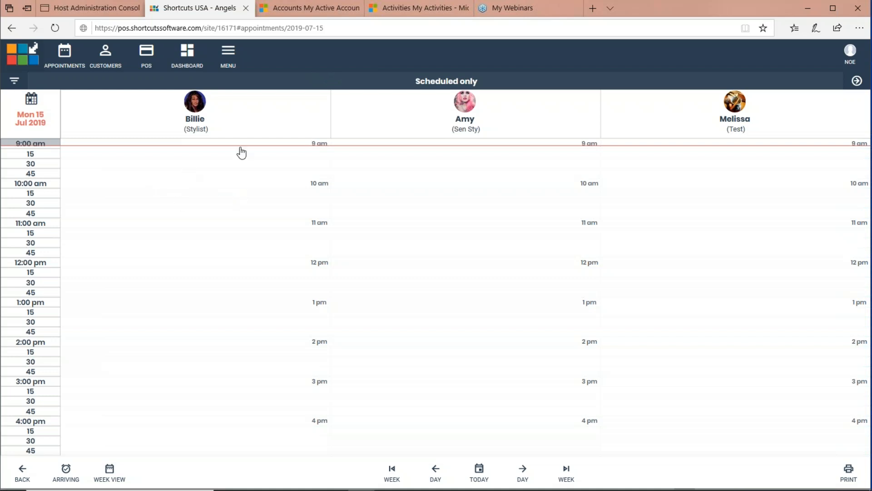
Start a 10:00 am booking in the first stylist's column, assign the customer found by first name, and review the customer's details.
{"action": "left_click", "coordinate": [96, 187]}
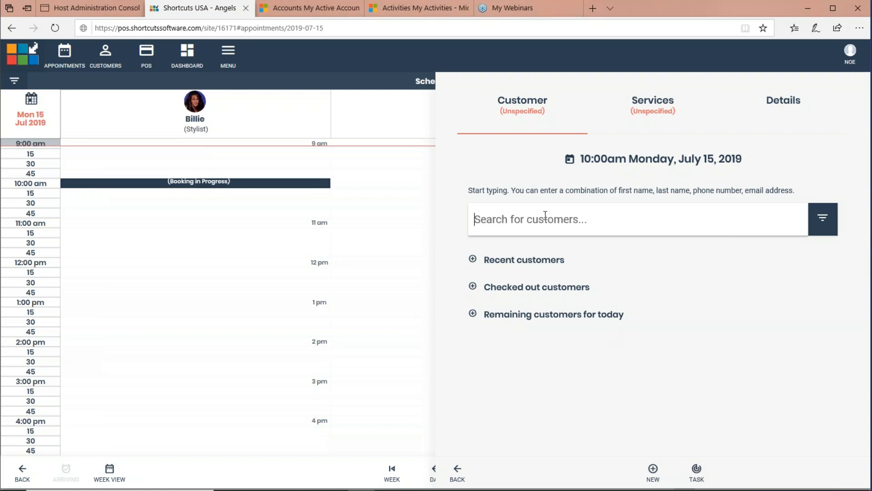
{"action": "type", "text": "davi"}
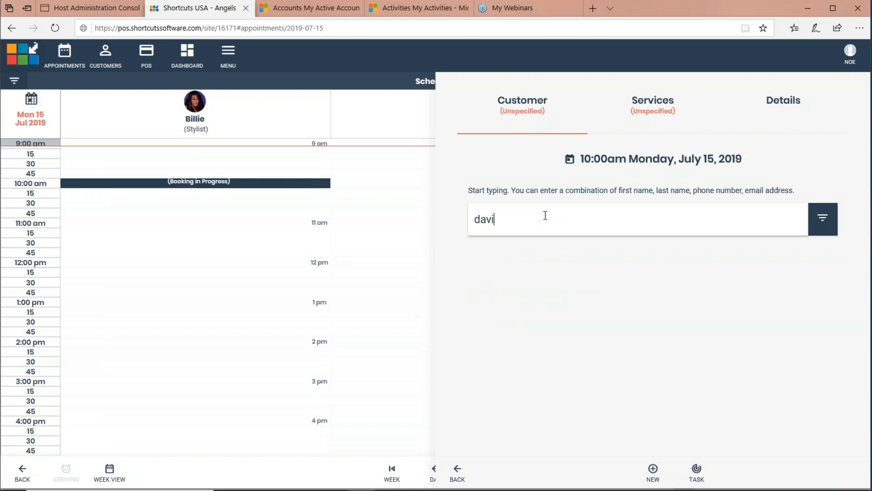
{"action": "type", "text": "d"}
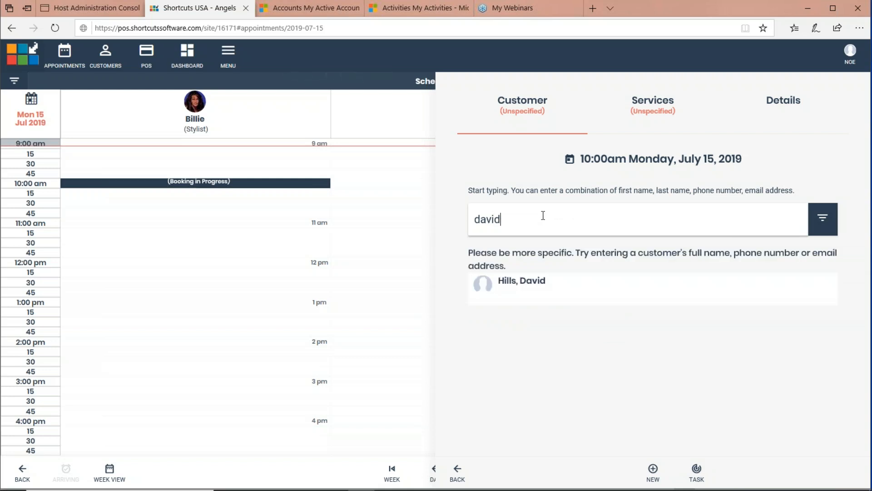
{"action": "left_click", "coordinate": [525, 287]}
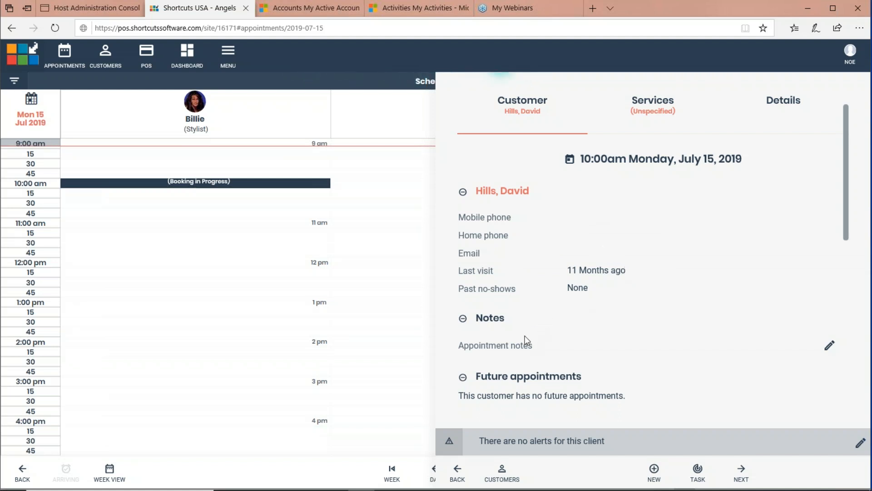
{"action": "scroll", "coordinate": [522, 336], "scroll_direction": "down", "scroll_amount": 2}
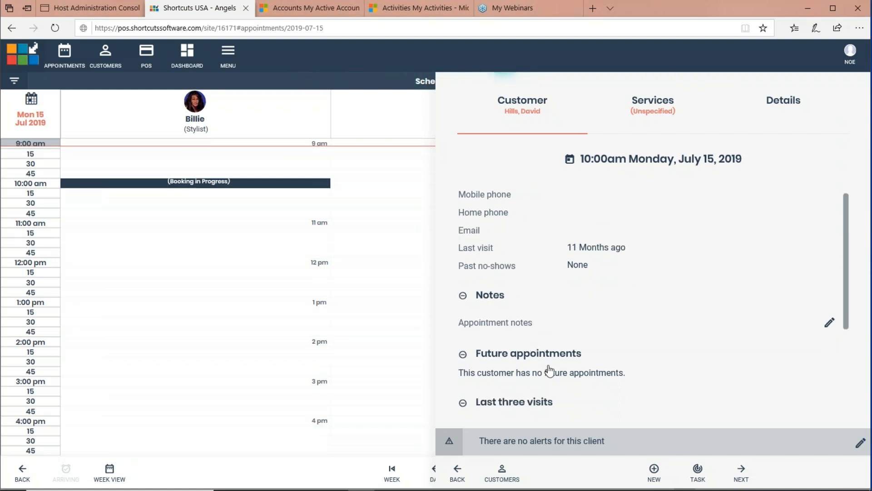
{"action": "scroll", "coordinate": [548, 362], "scroll_direction": "up", "scroll_amount": 2}
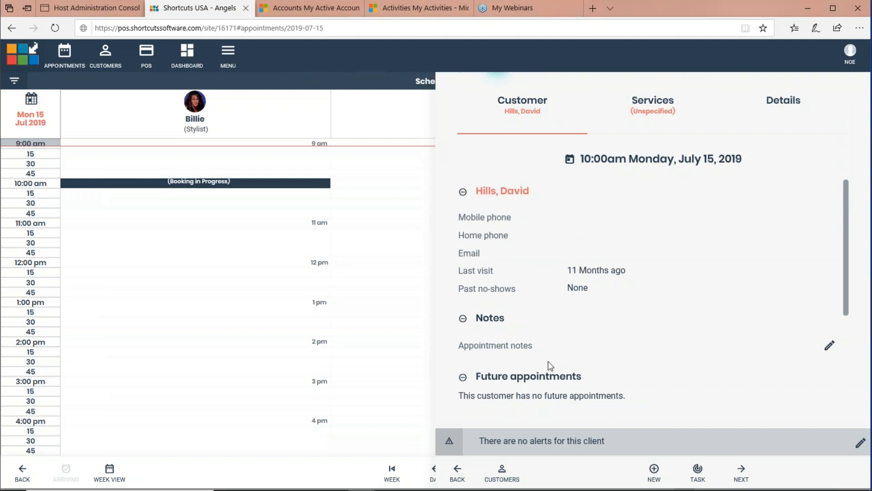
Add the Barber Cut service to the booking from the customer's previous services.
{"action": "left_click", "coordinate": [740, 472]}
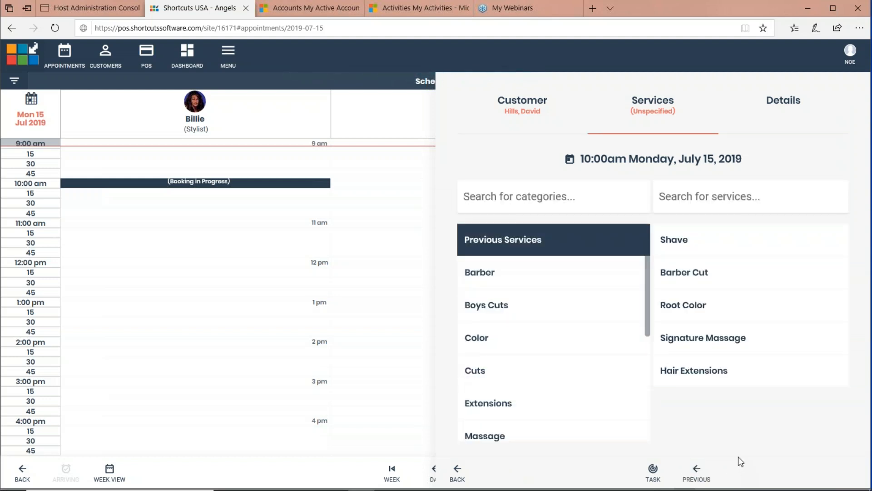
{"action": "left_click", "coordinate": [540, 291]}
{"action": "left_click", "coordinate": [526, 279]}
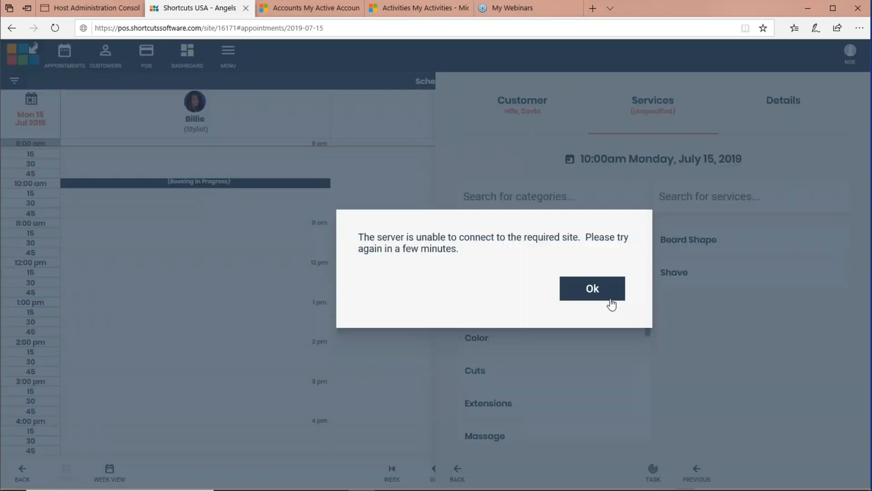
{"action": "left_click", "coordinate": [607, 299]}
{"action": "left_click", "coordinate": [552, 245]}
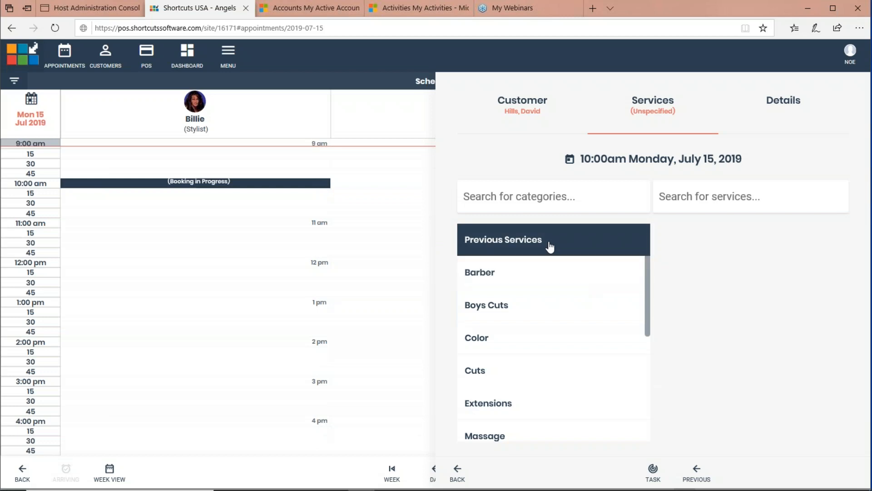
{"action": "left_click", "coordinate": [681, 281]}
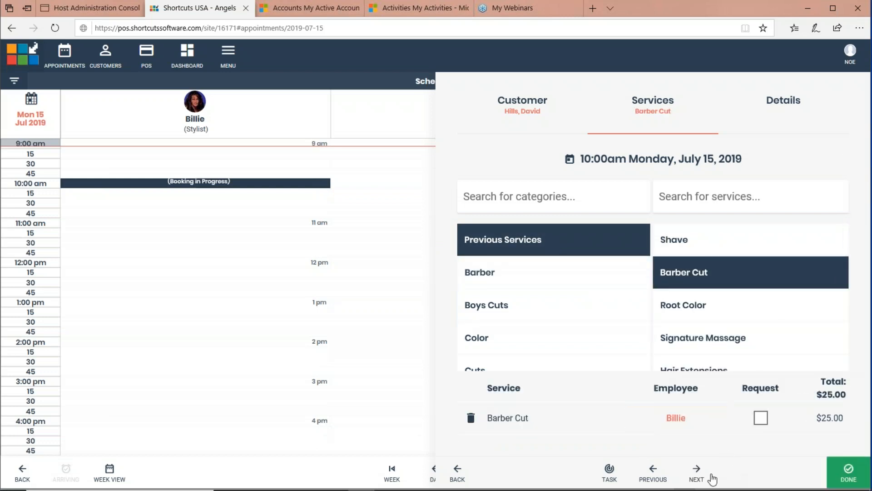
Set the appointment's tag to REQ in the booking details and complete the booking.
{"action": "left_click", "coordinate": [695, 471]}
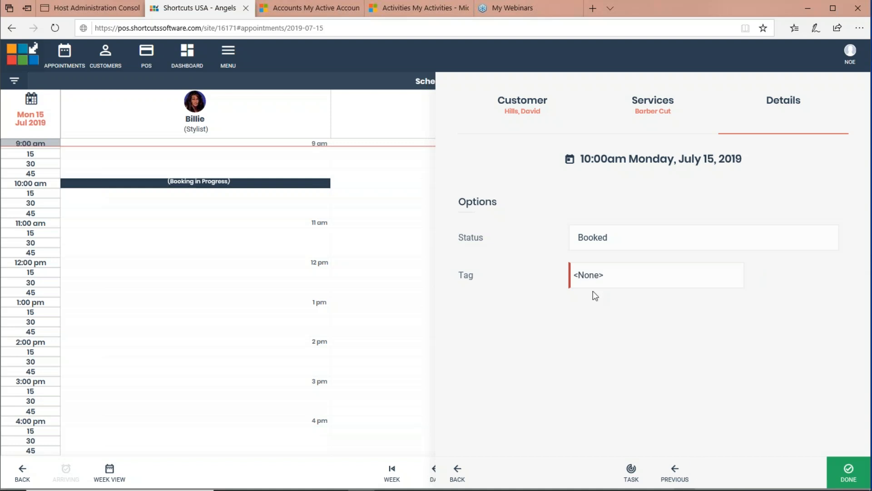
{"action": "left_click", "coordinate": [595, 277]}
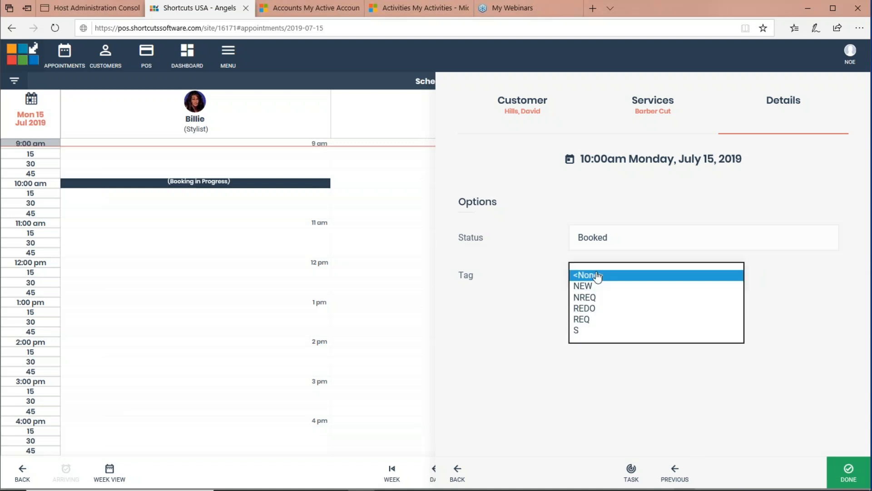
{"action": "left_click", "coordinate": [604, 320]}
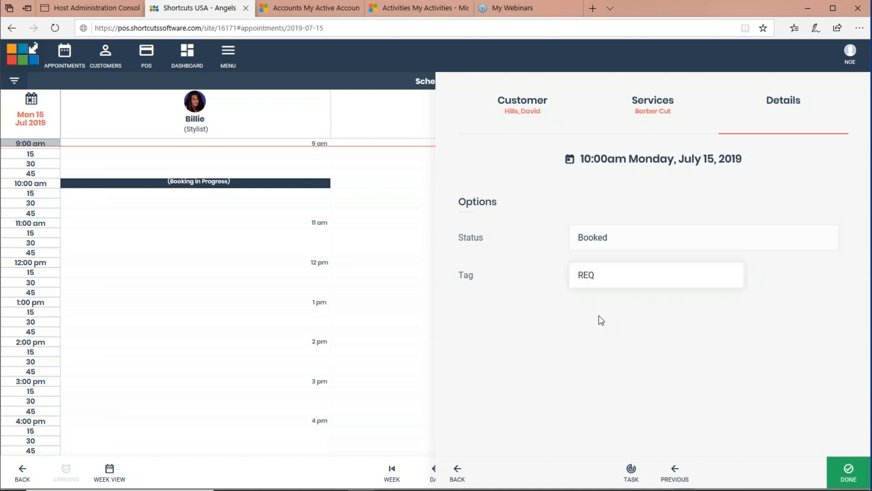
{"action": "left_click", "coordinate": [848, 477]}
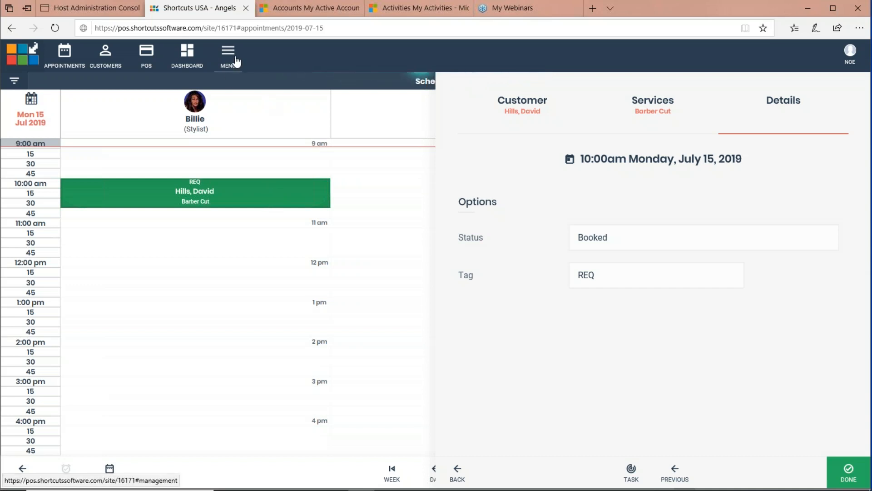
Return to the full appointment book and dismiss the error message.
{"action": "left_click", "coordinate": [60, 57]}
{"action": "mouse_move", "coordinate": [254, 489]}
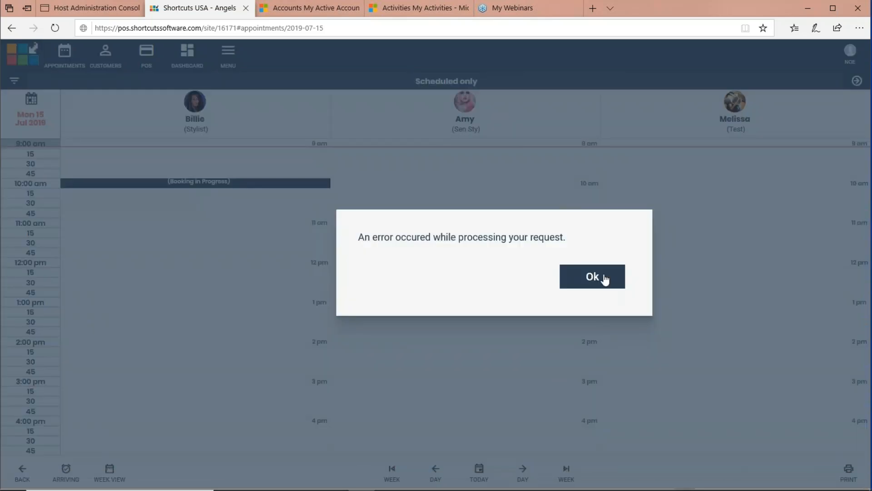
{"action": "left_click", "coordinate": [605, 280]}
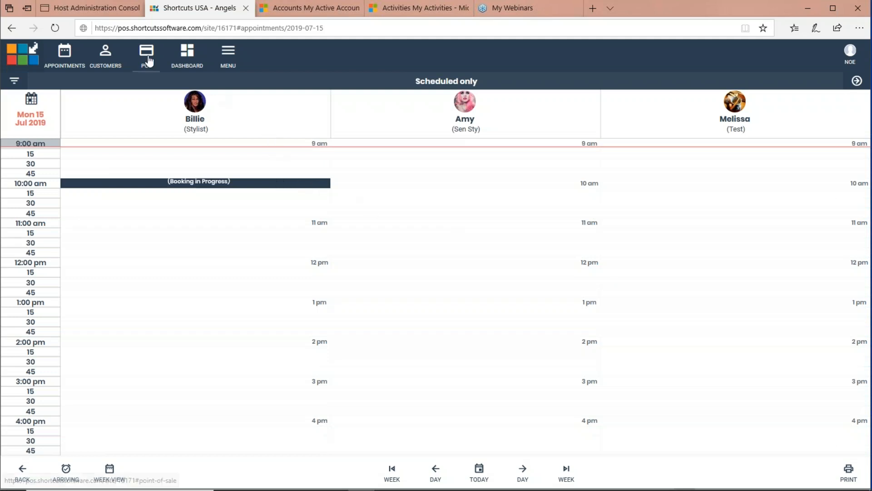
Switch to the Host Administration Console, open the company list for America and search for the company name "tim's".
{"action": "left_click", "coordinate": [105, 6]}
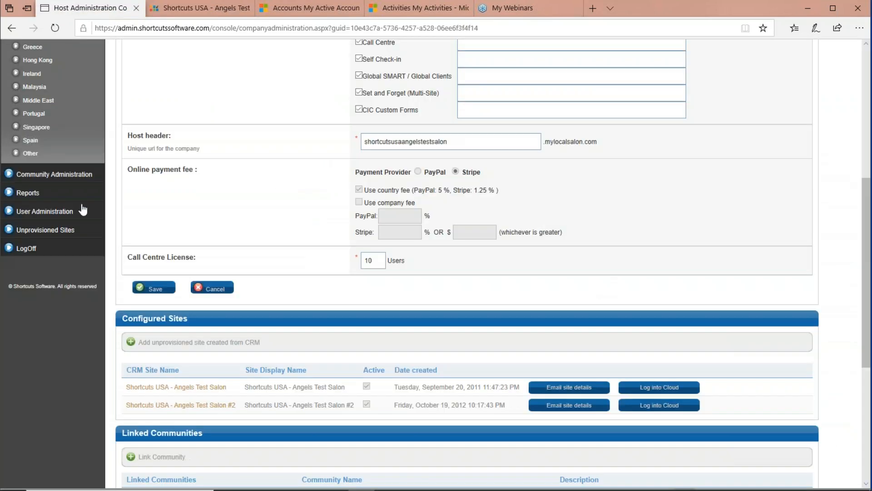
{"action": "scroll", "coordinate": [160, 250], "scroll_direction": "up", "scroll_amount": 6}
{"action": "left_click", "coordinate": [34, 209]}
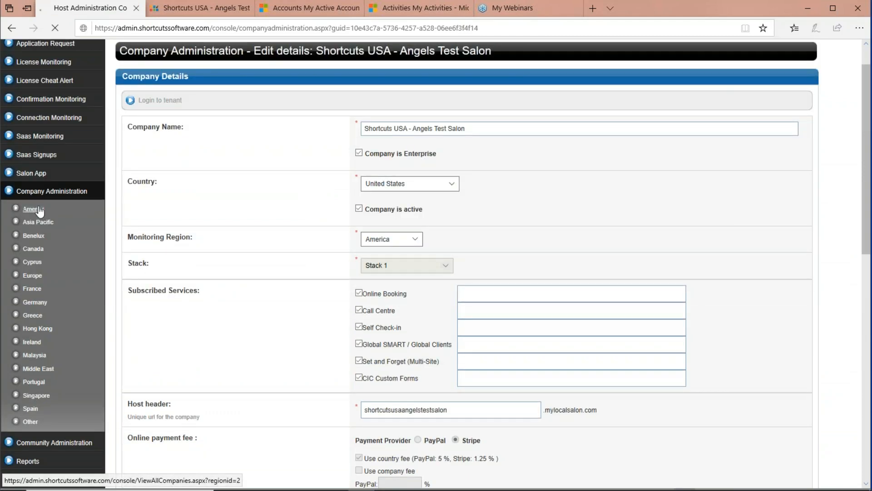
{"action": "left_click", "coordinate": [197, 177]}
{"action": "type", "text": "tim's"}
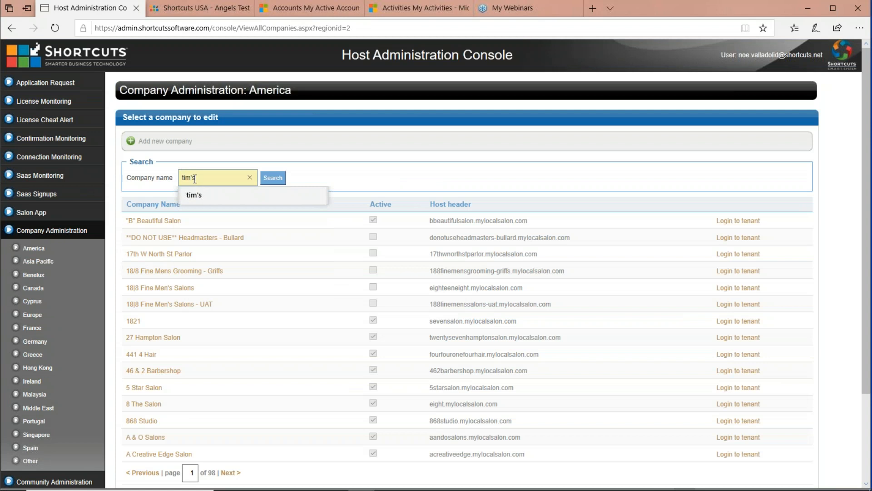
{"action": "key", "text": "Return"}
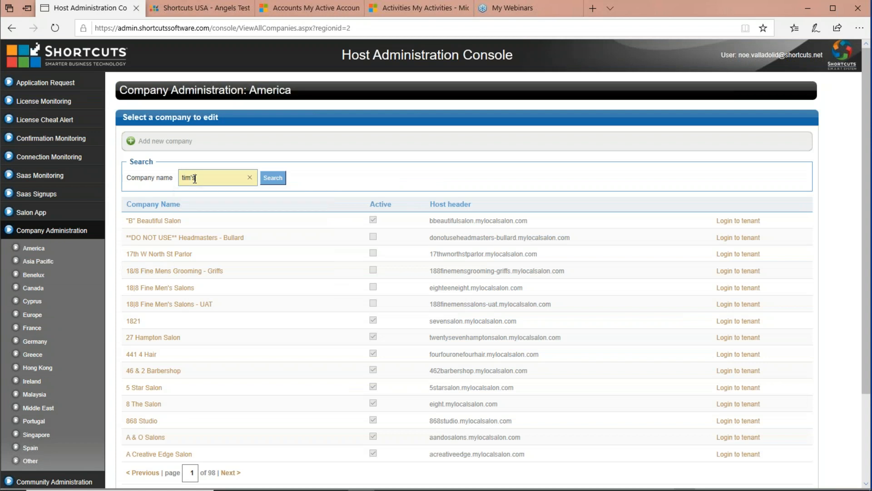
{"action": "key", "text": "Return"}
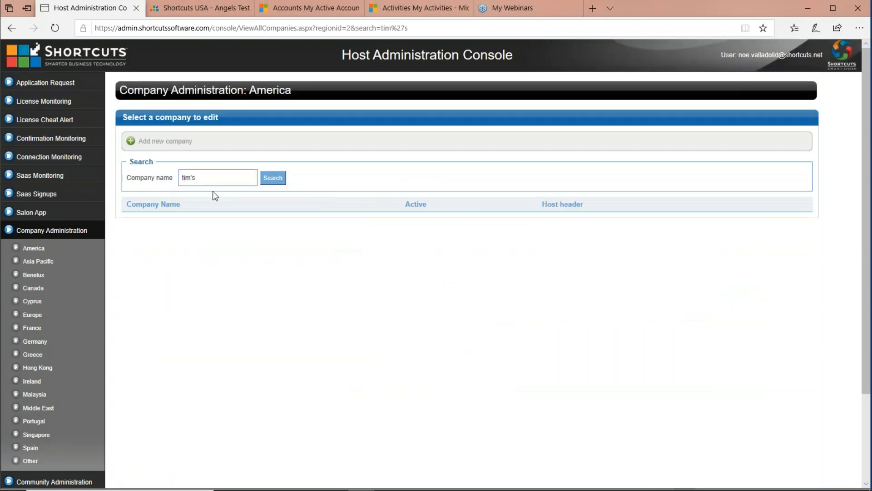
Correct the company name search to "tims" and run it again.
{"action": "left_click", "coordinate": [202, 177]}
{"action": "key", "text": "BackSpace"}
{"action": "key", "text": "BackSpace"}
{"action": "type", "text": "s"}
{"action": "key", "text": "Return"}
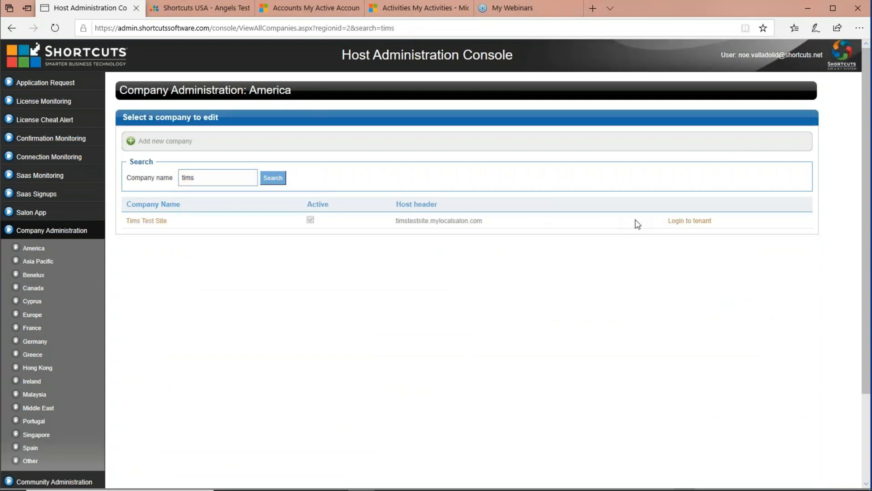
Open the Tims Test Site company and log into Cloud for its configured site Shortcuts USA - Tim Fusion Test 2, confirming full rights.
{"action": "left_click", "coordinate": [144, 222]}
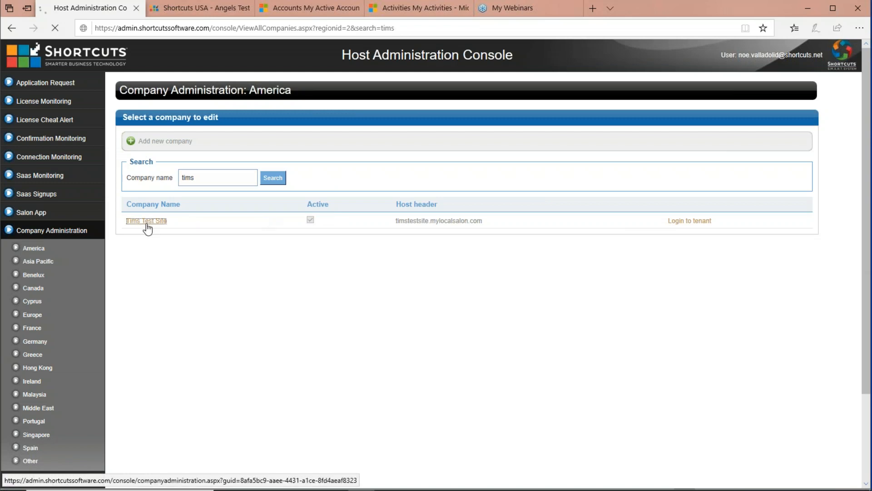
{"action": "scroll", "coordinate": [281, 316], "scroll_direction": "down", "scroll_amount": 3}
{"action": "scroll", "coordinate": [281, 316], "scroll_direction": "down", "scroll_amount": 7}
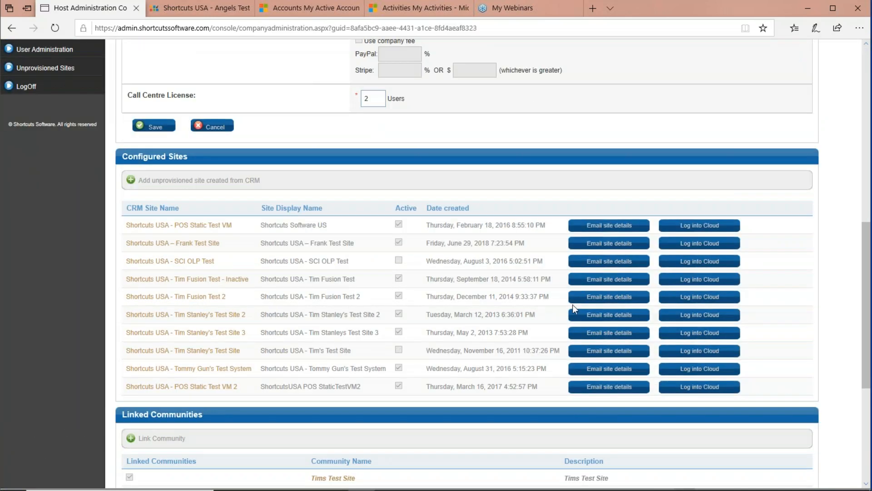
{"action": "left_click", "coordinate": [683, 297]}
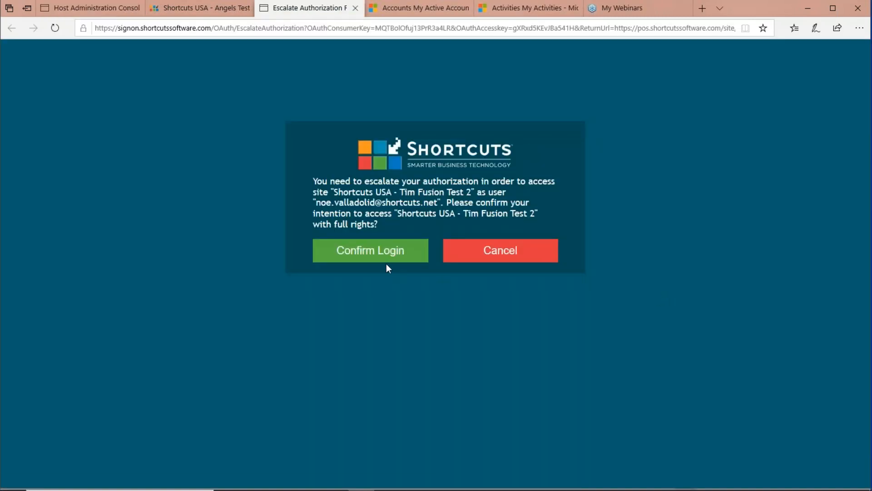
{"action": "left_click", "coordinate": [385, 260]}
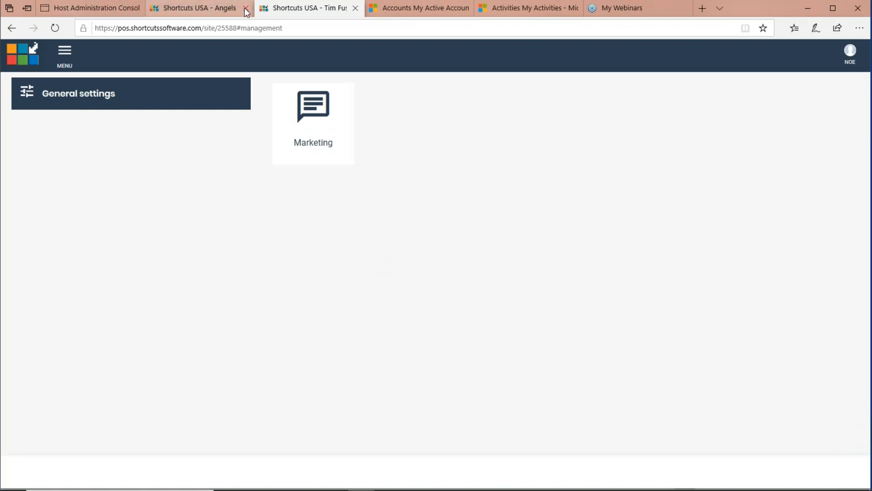
Close both Shortcuts Cloud sites and log into Cloud for Shortcuts USA - POS Static Test VM 2, confirming full rights.
{"action": "left_click", "coordinate": [244, 7]}
{"action": "left_click", "coordinate": [245, 7]}
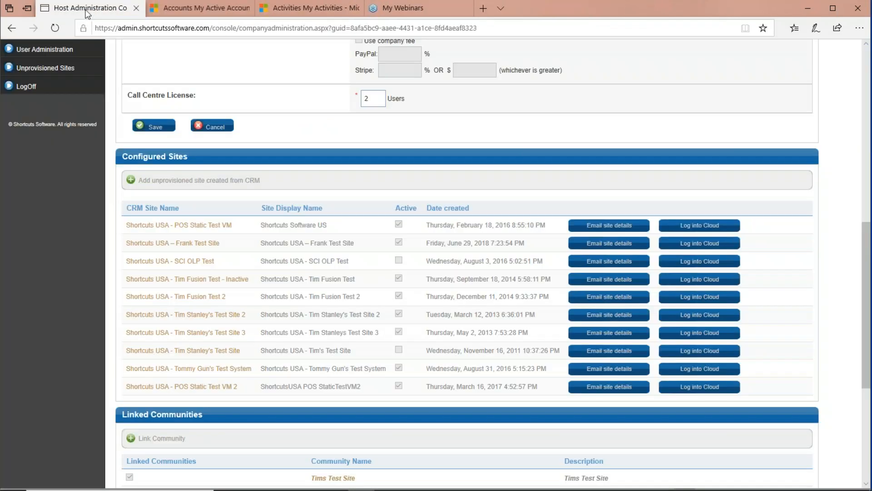
{"action": "left_click", "coordinate": [687, 387]}
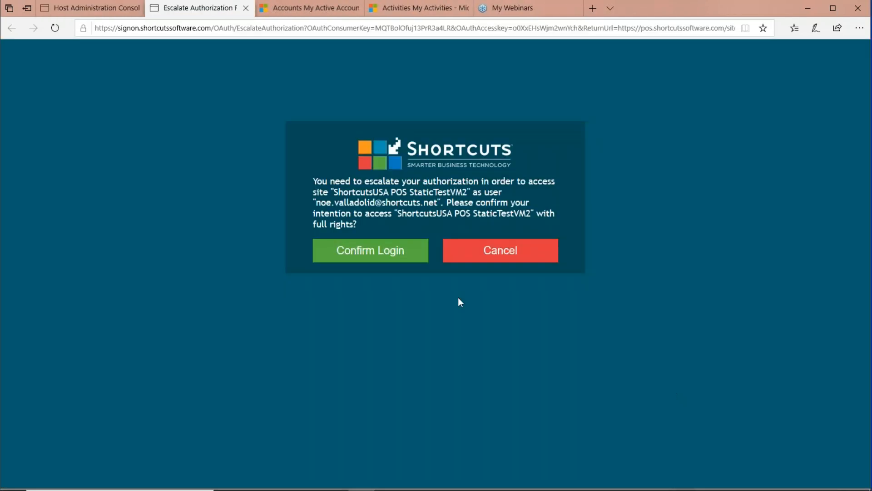
{"action": "left_click", "coordinate": [379, 253]}
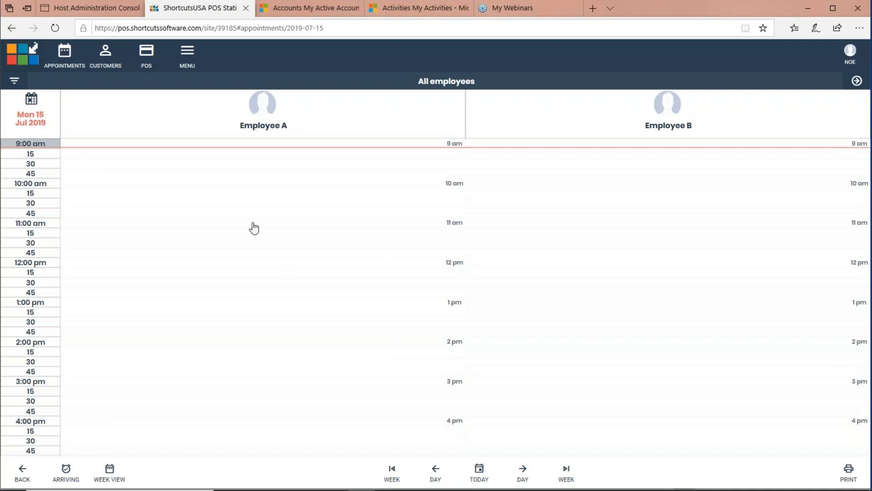
Start a 10:00 am booking in Employee A's column and assign a customer found by last name.
{"action": "left_click", "coordinate": [184, 191]}
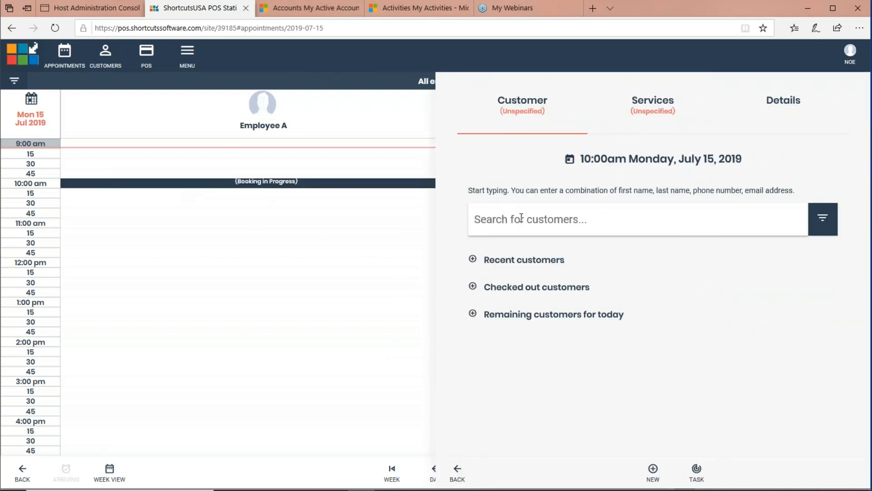
{"action": "type", "text": "da"}
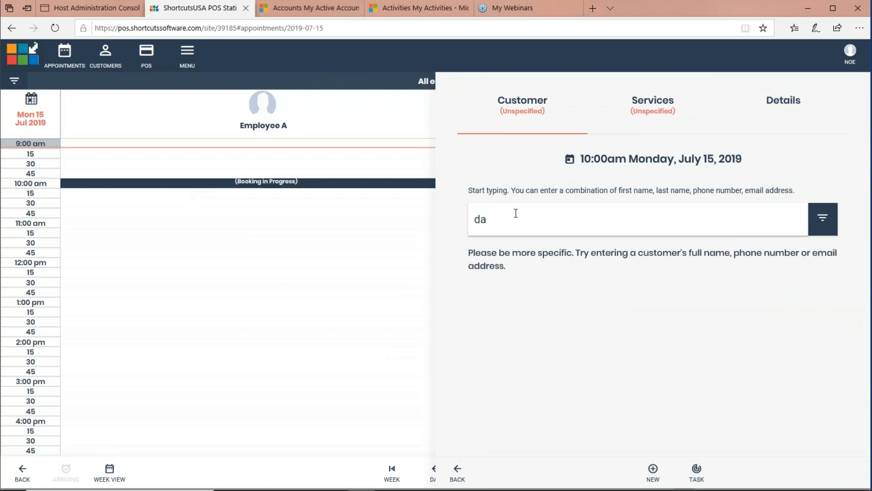
{"action": "type", "text": "vi"}
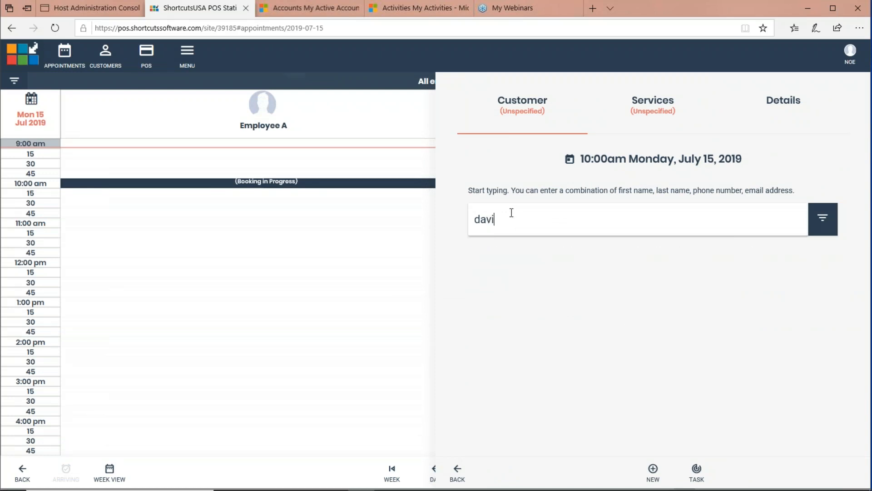
{"action": "type", "text": "d"}
{"action": "key", "text": "BackSpace"}
{"action": "key", "text": "BackSpace"}
{"action": "key", "text": "BackSpace"}
{"action": "key", "text": "BackSpace"}
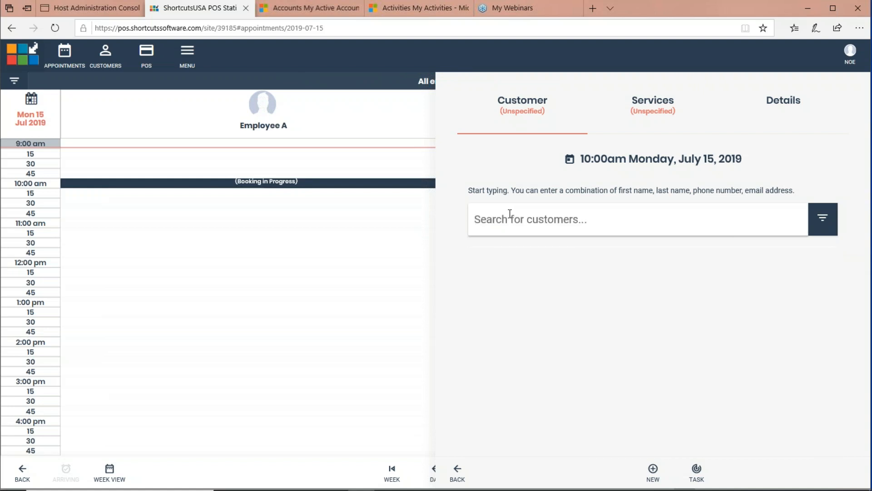
{"action": "type", "text": "cardi"}
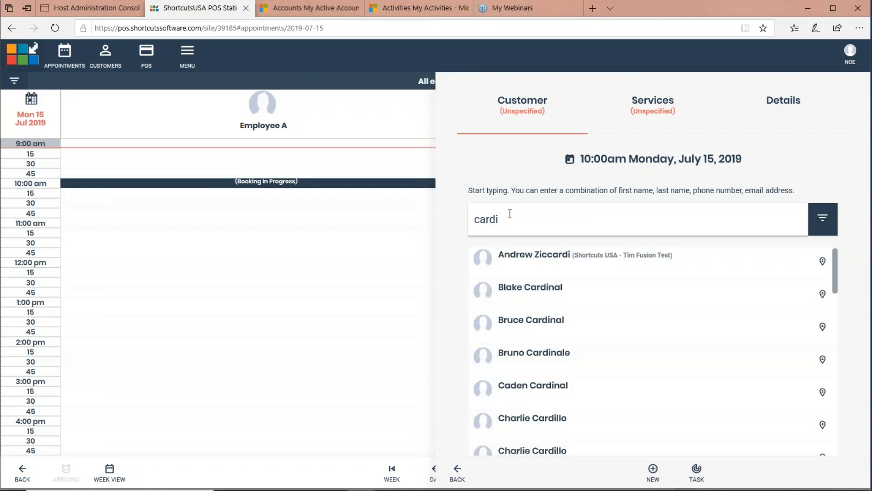
{"action": "left_click", "coordinate": [518, 323]}
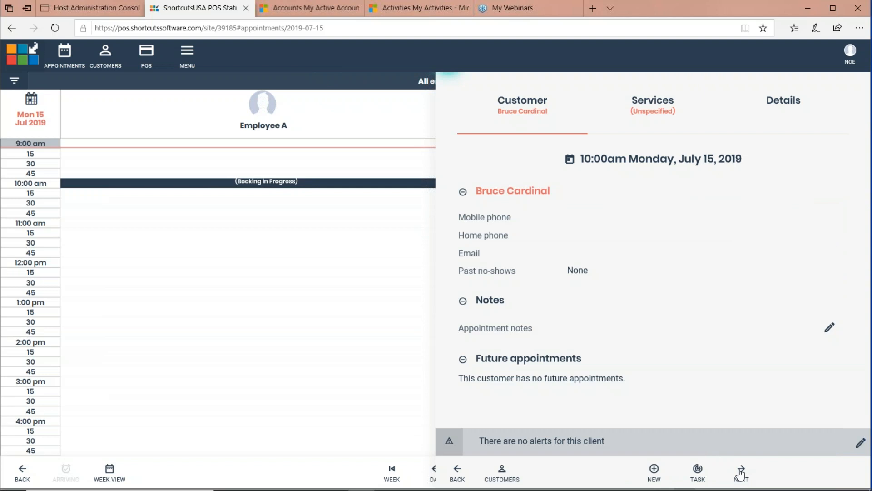
Add the Men's Cut service from the Haircuts category to the booking.
{"action": "left_click", "coordinate": [739, 470]}
{"action": "left_click", "coordinate": [566, 348]}
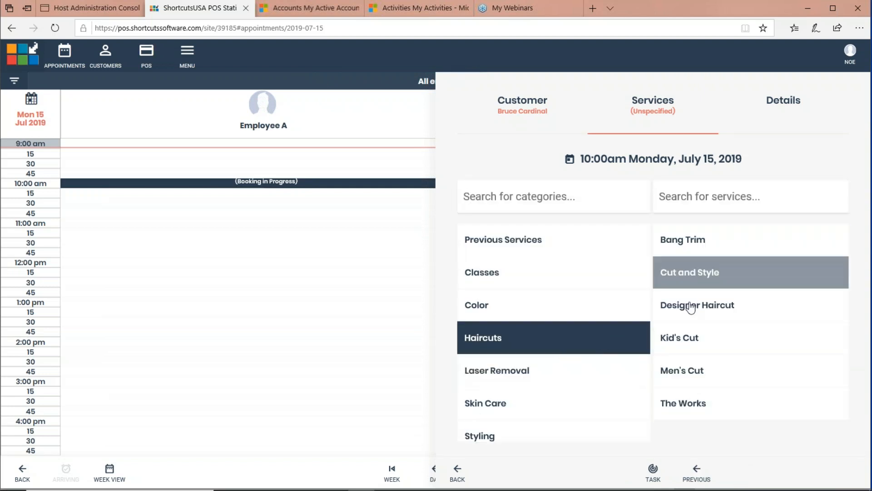
{"action": "left_click", "coordinate": [686, 372]}
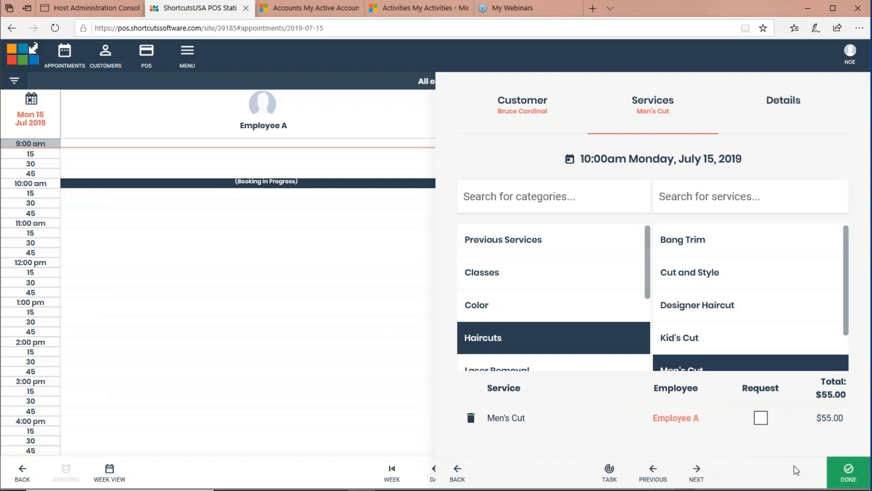
Try to choose a tag in the booking details and complete the booking, and dismiss the error message.
{"action": "left_click", "coordinate": [696, 473]}
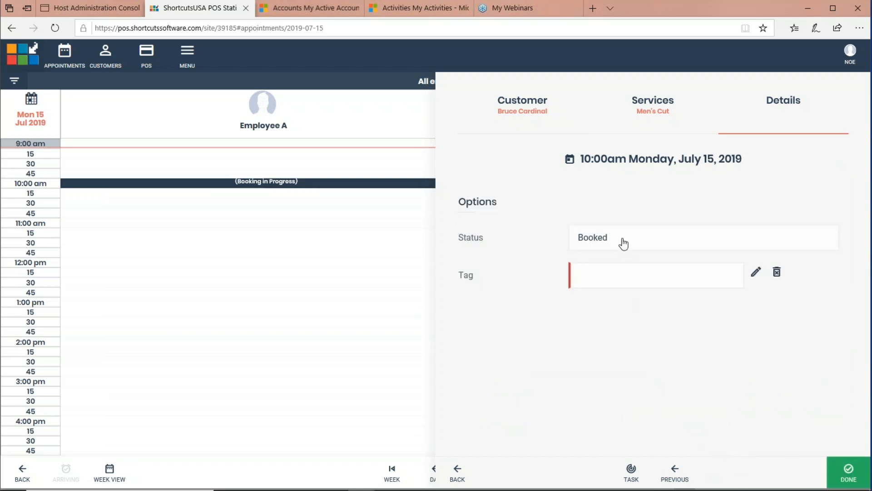
{"action": "left_click", "coordinate": [632, 285]}
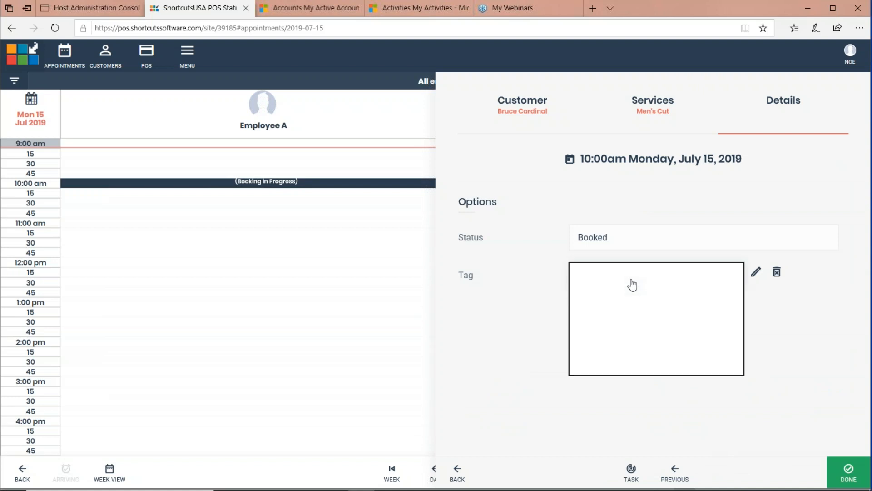
{"action": "left_click", "coordinate": [536, 285]}
{"action": "left_click", "coordinate": [844, 468]}
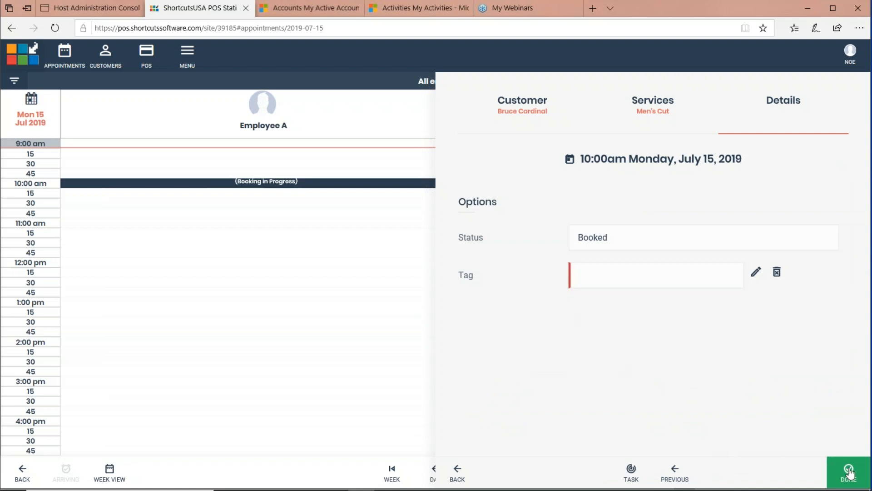
{"action": "left_click", "coordinate": [585, 299]}
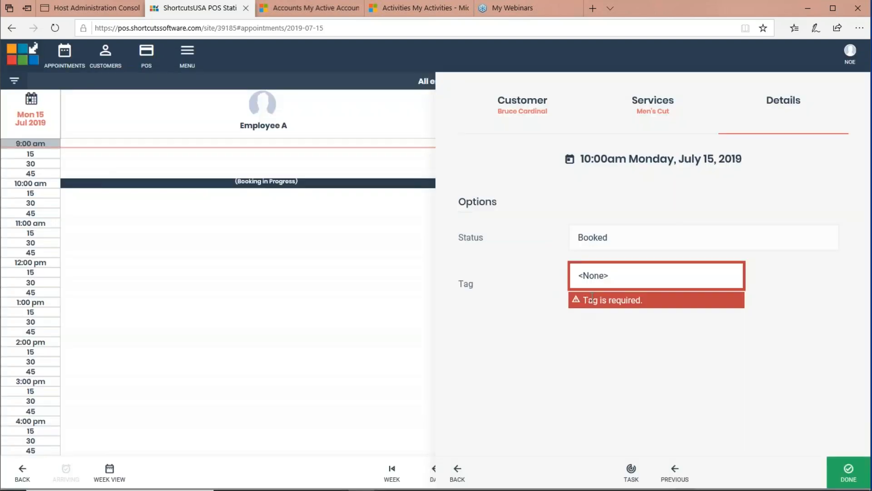
{"action": "left_click", "coordinate": [599, 288]}
{"action": "left_click", "coordinate": [597, 277]}
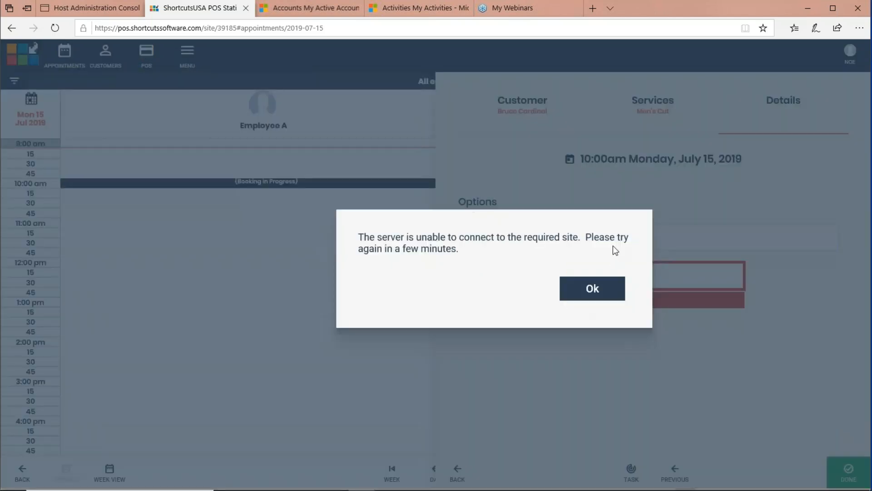
{"action": "left_click", "coordinate": [603, 292]}
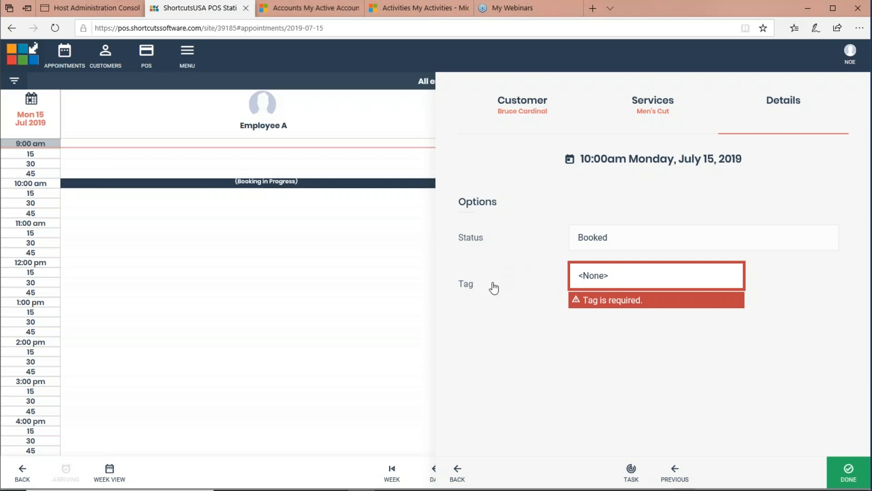
Switch to the PowerPoint presentation and show slide 7 with the Shortcuts Cloud Appointment Book basics video.
{"action": "mouse_move", "coordinate": [311, 489]}
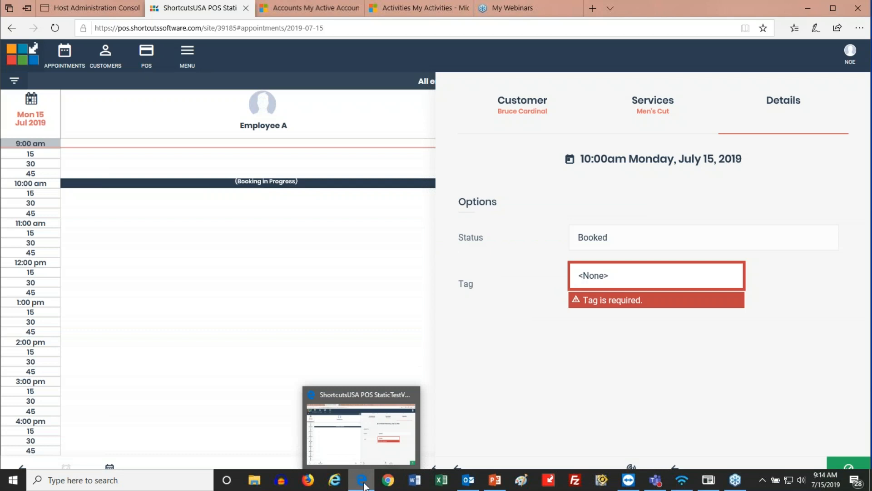
{"action": "mouse_move", "coordinate": [466, 485]}
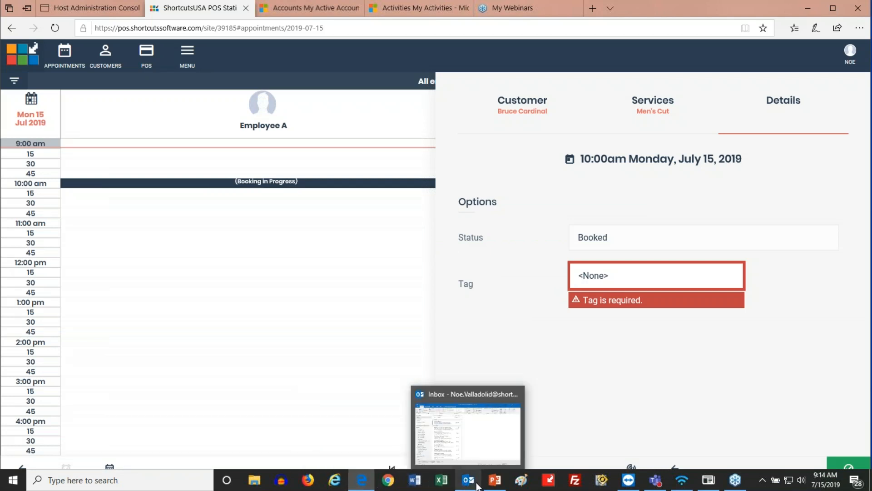
{"action": "left_click", "coordinate": [492, 484]}
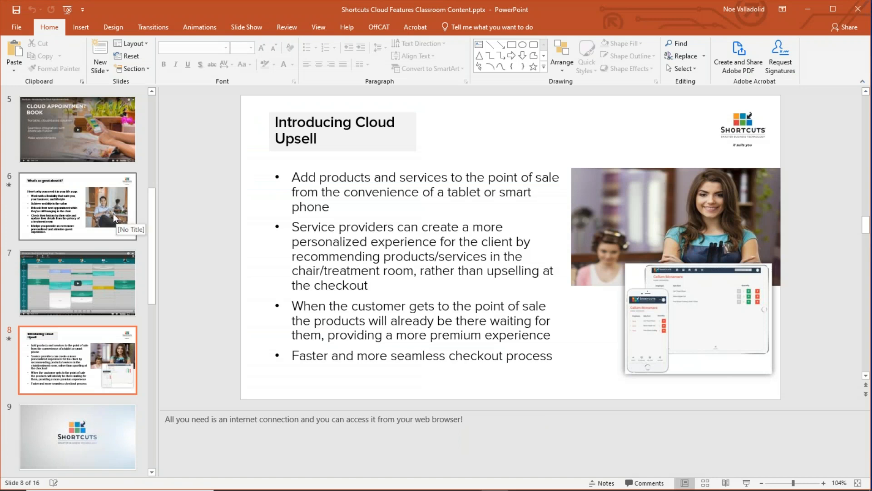
{"action": "left_click", "coordinate": [115, 300]}
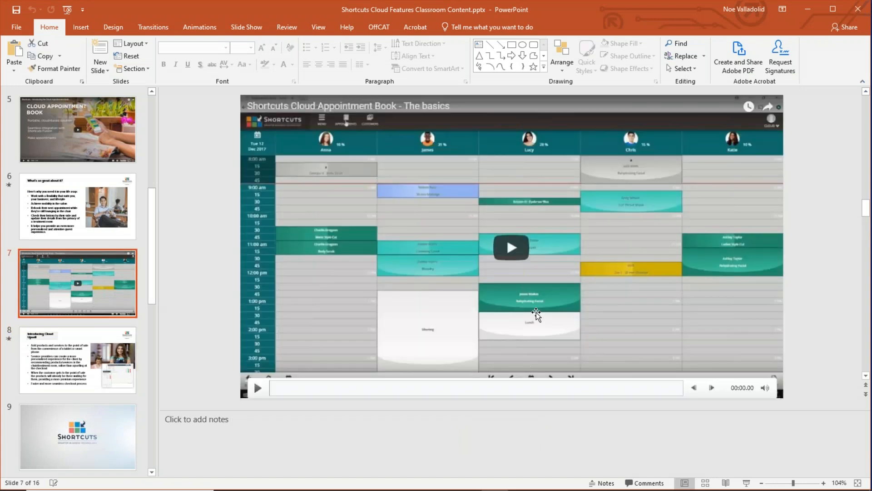
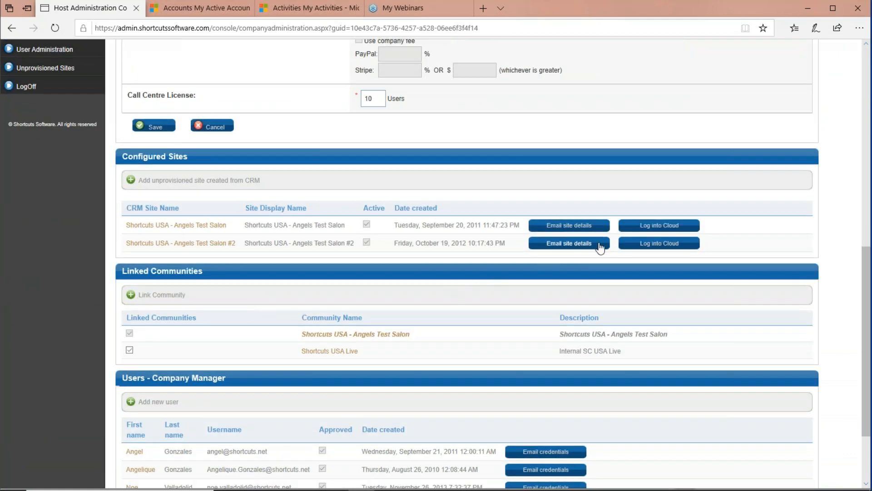
In the Host Administration Console, log into Cloud for Shortcuts USA - Angels Test Salon with full rights and open its management menu.
{"action": "left_click", "coordinate": [658, 227]}
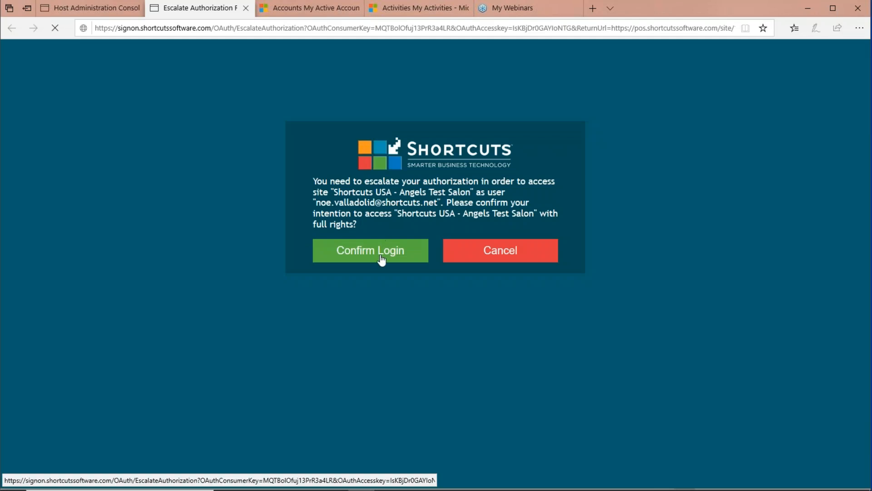
{"action": "left_click", "coordinate": [381, 256]}
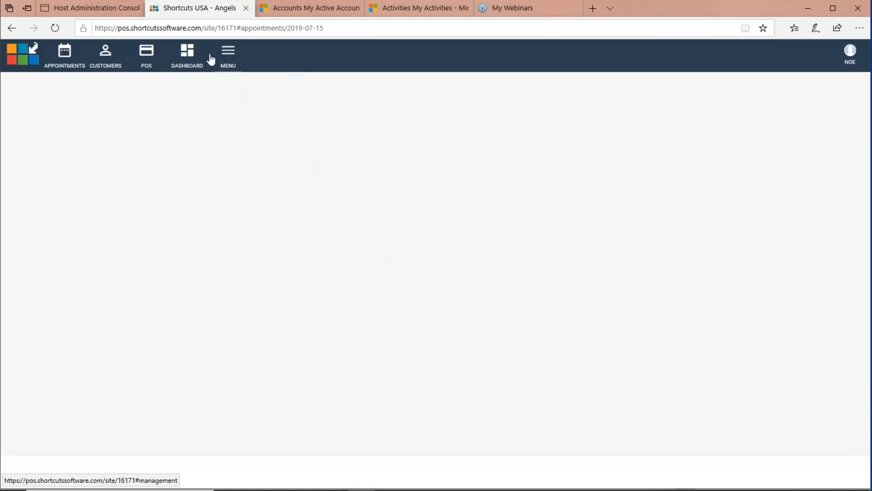
{"action": "left_click", "coordinate": [228, 56]}
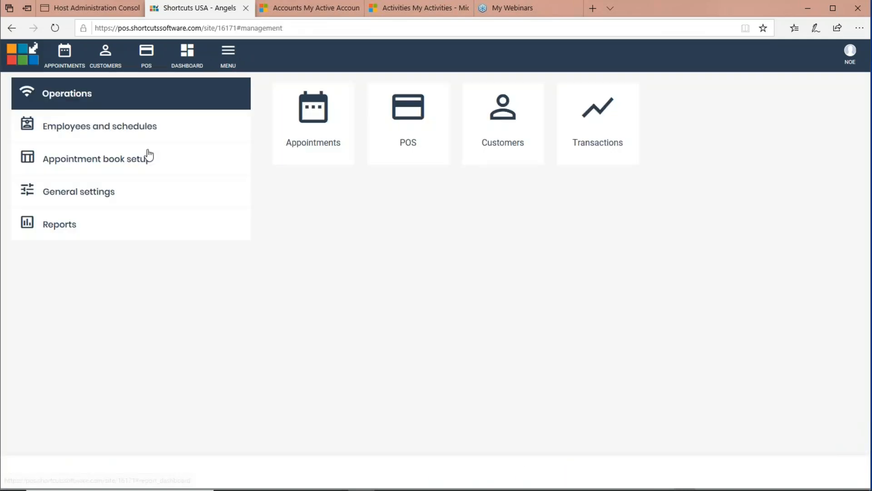
Open the Dashboard report and set its date range to 06/01/2019 - 06/30/2019.
{"action": "left_click", "coordinate": [106, 227]}
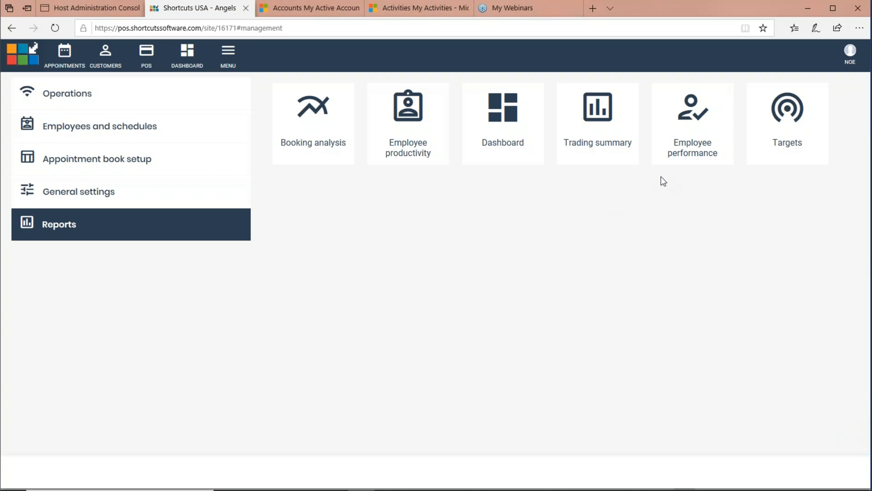
{"action": "left_click", "coordinate": [504, 130]}
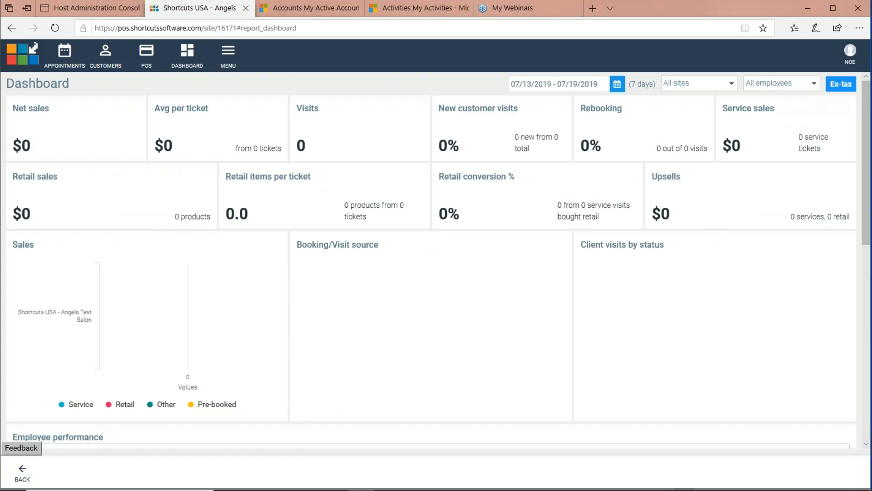
{"action": "left_click", "coordinate": [618, 86]}
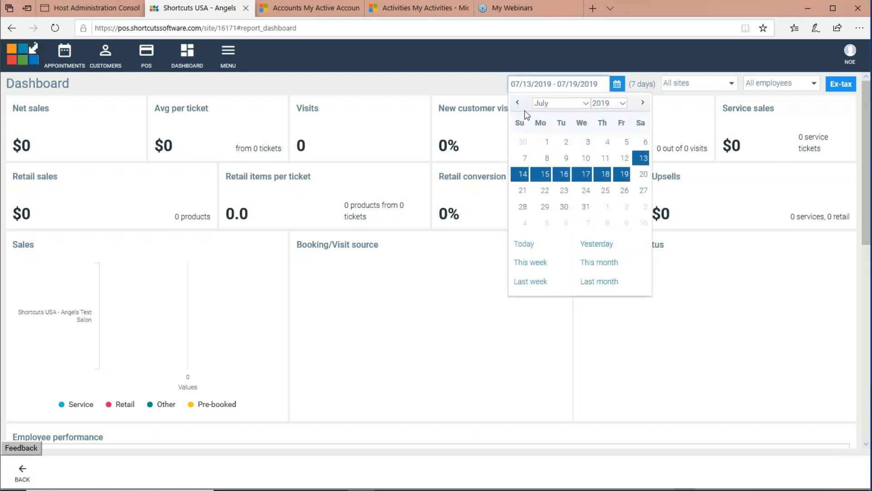
{"action": "left_click", "coordinate": [517, 104]}
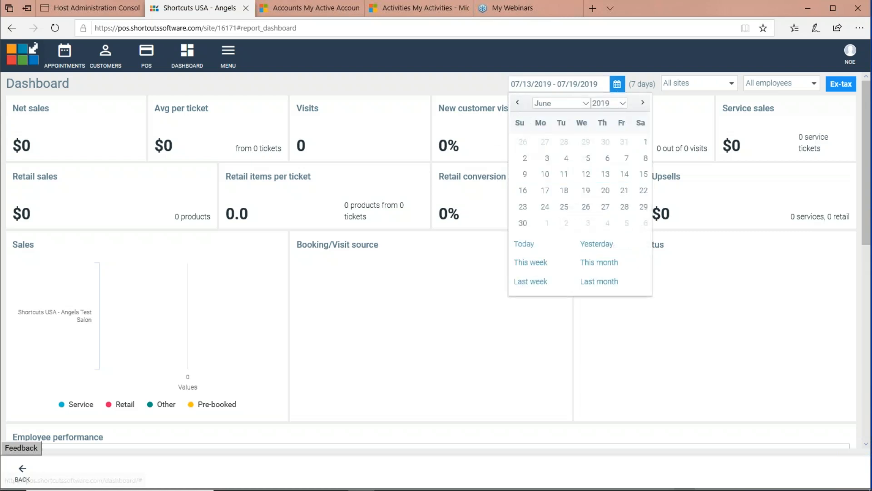
{"action": "left_click", "coordinate": [640, 145]}
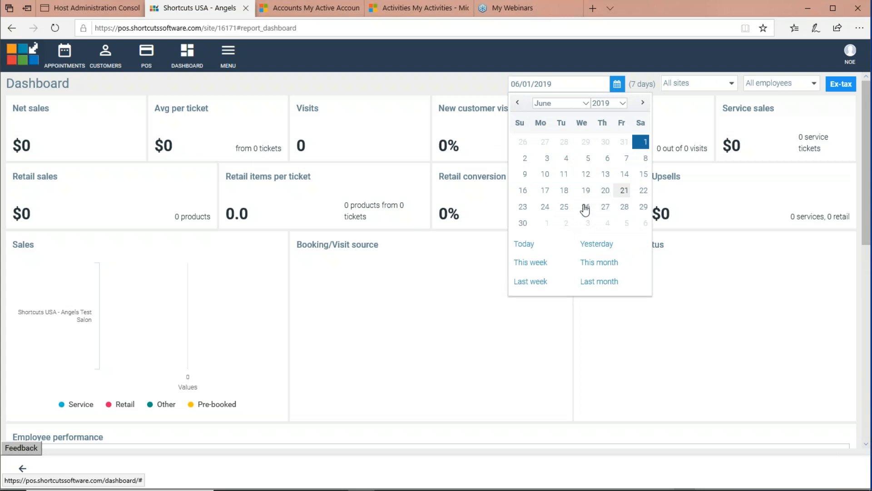
{"action": "left_click", "coordinate": [523, 223]}
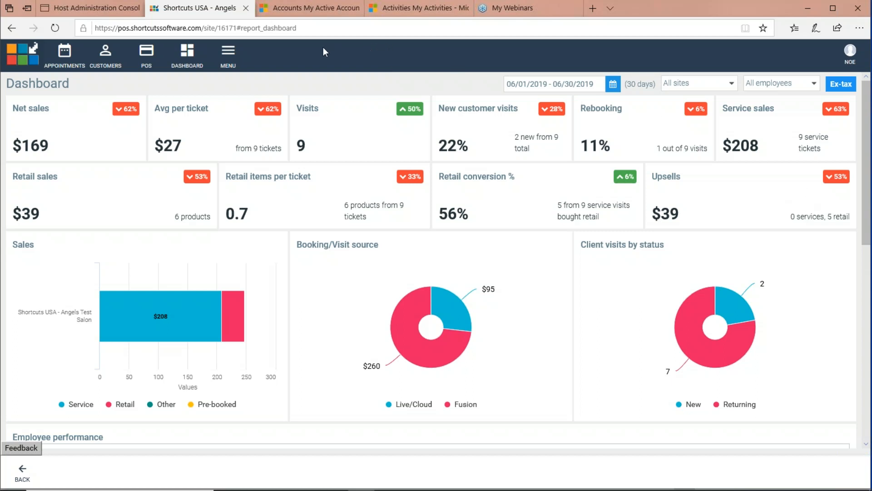
View the Trading summary and Employee productivity reports for June 2019, and return to the list of reports.
{"action": "left_click", "coordinate": [228, 62]}
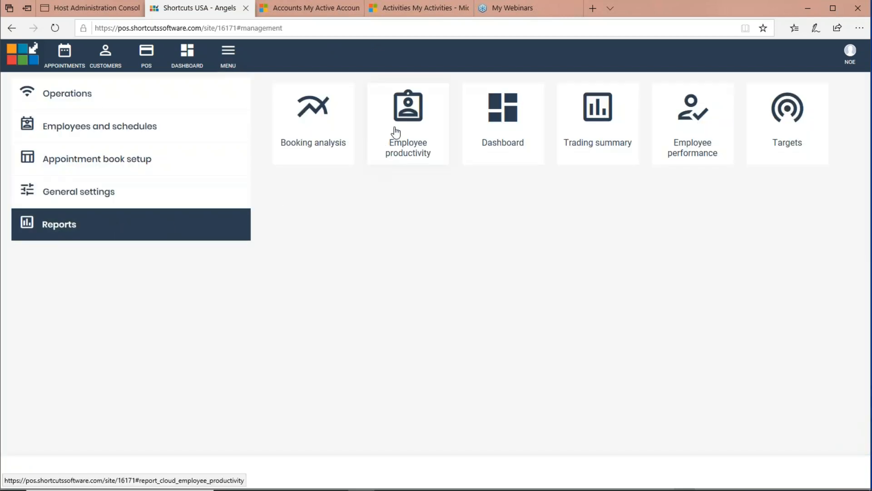
{"action": "left_click", "coordinate": [595, 130]}
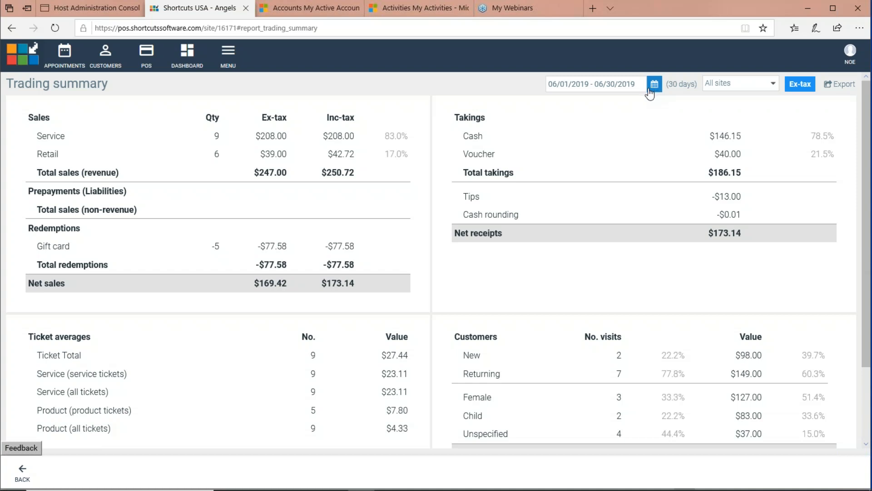
{"action": "left_click", "coordinate": [228, 60]}
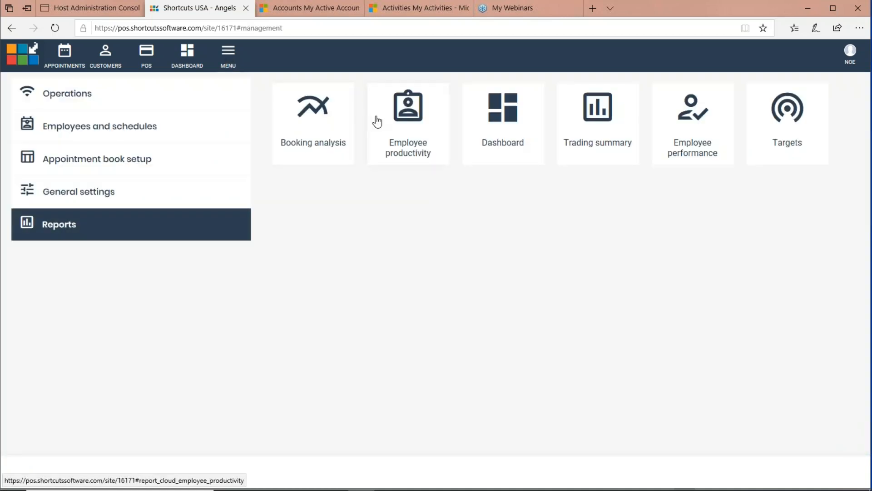
{"action": "left_click", "coordinate": [413, 115]}
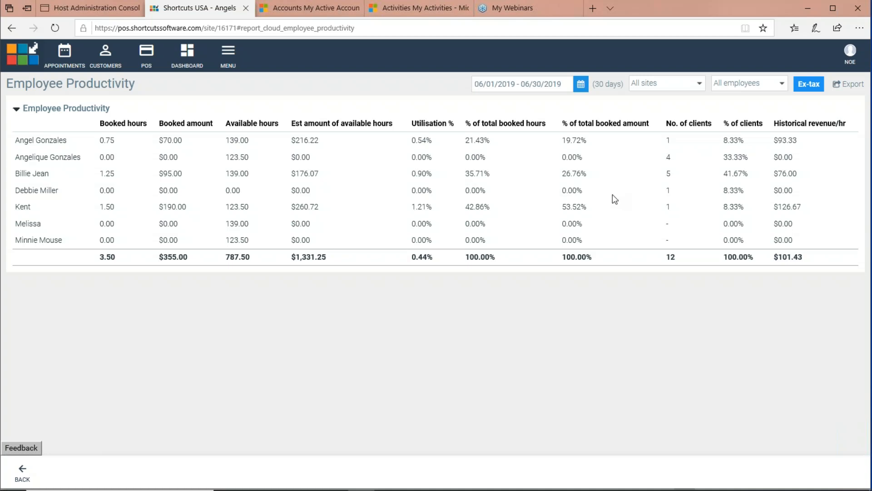
{"action": "left_click", "coordinate": [229, 54]}
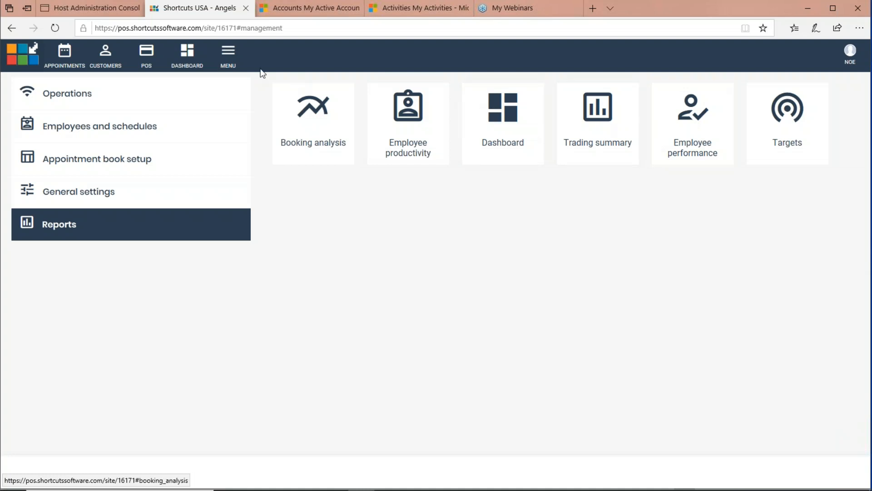
Switch to the PowerPoint presentation and present from the Introducing Cloud Reporting slide through all points of the "What's so great about it?" slide.
{"action": "mouse_move", "coordinate": [381, 486]}
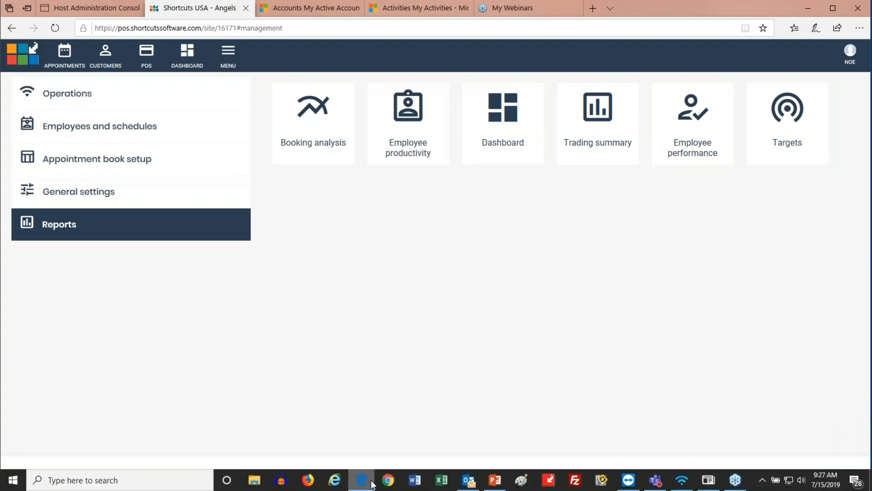
{"action": "left_click", "coordinate": [494, 479]}
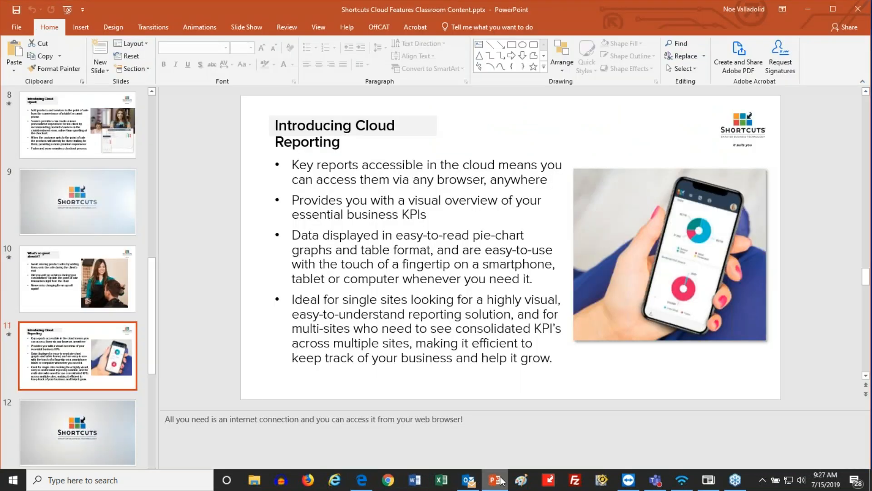
{"action": "left_click", "coordinate": [523, 219]}
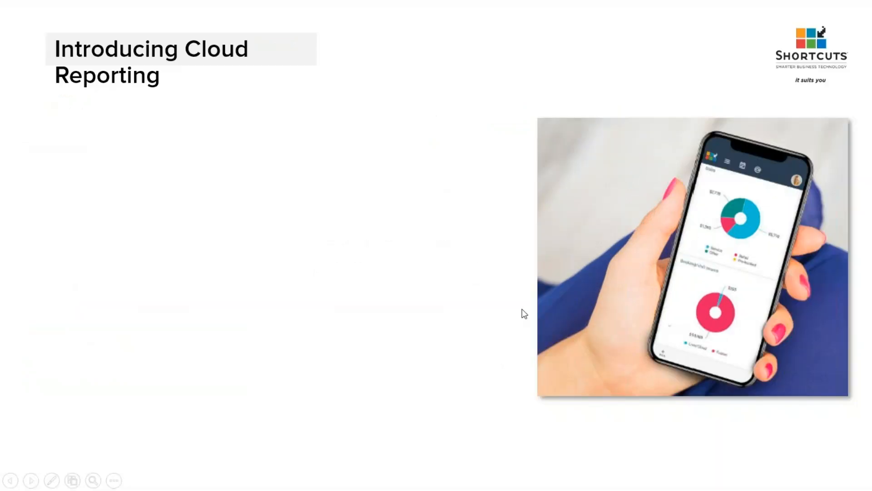
{"action": "left_click", "coordinate": [403, 280]}
{"action": "left_click", "coordinate": [404, 279]}
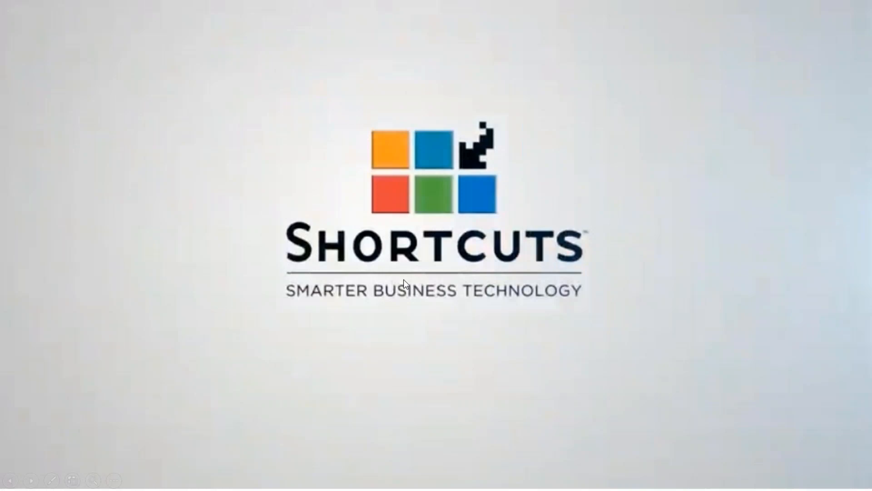
{"action": "key", "text": "Right"}
{"action": "key", "text": "Right"}
{"action": "key", "text": "Right"}
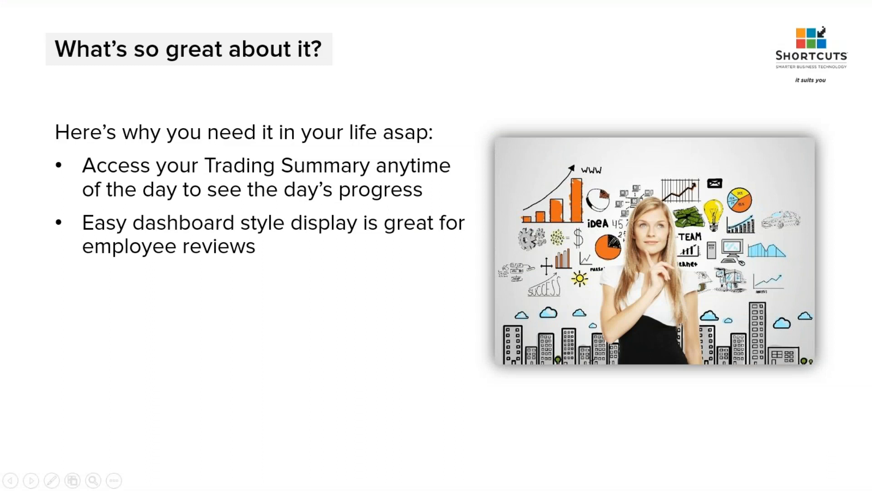
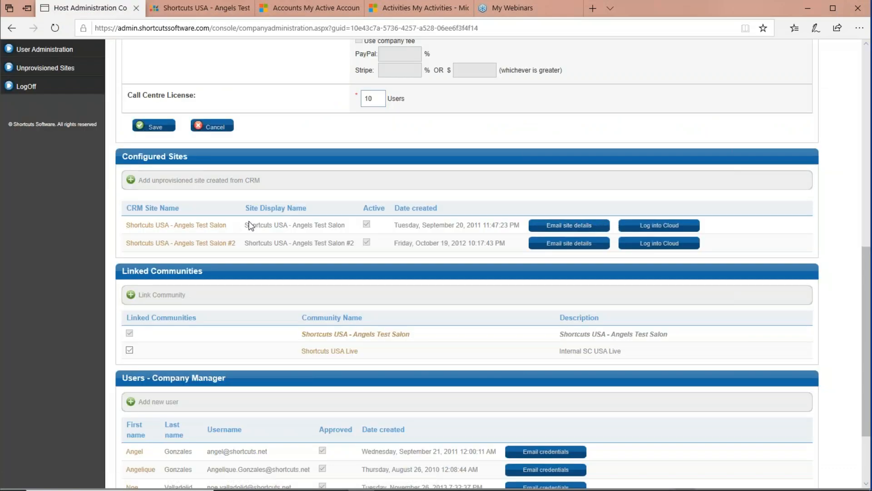
Log in to the Angels Test Salon tenant from Company Details and highlight the web address of the Customer Console.
{"action": "scroll", "coordinate": [177, 229], "scroll_direction": "up", "scroll_amount": 5}
{"action": "scroll", "coordinate": [177, 229], "scroll_direction": "up", "scroll_amount": 4}
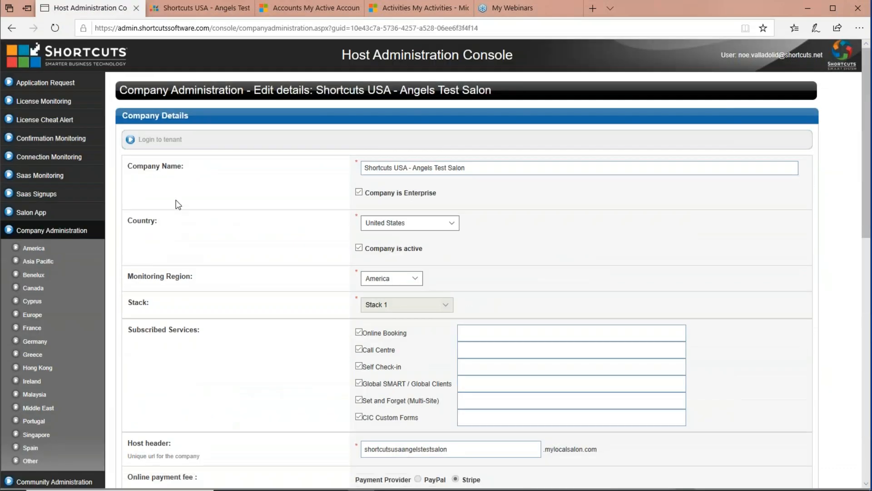
{"action": "left_click", "coordinate": [165, 146]}
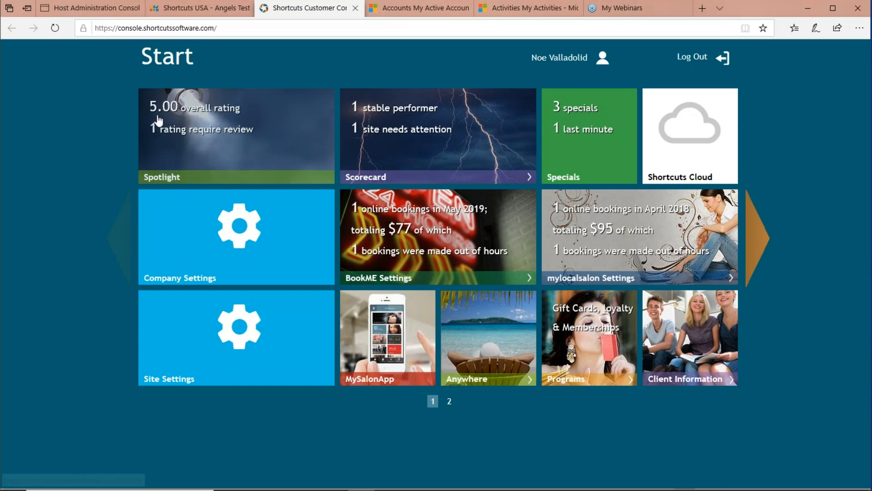
{"action": "left_click", "coordinate": [224, 26]}
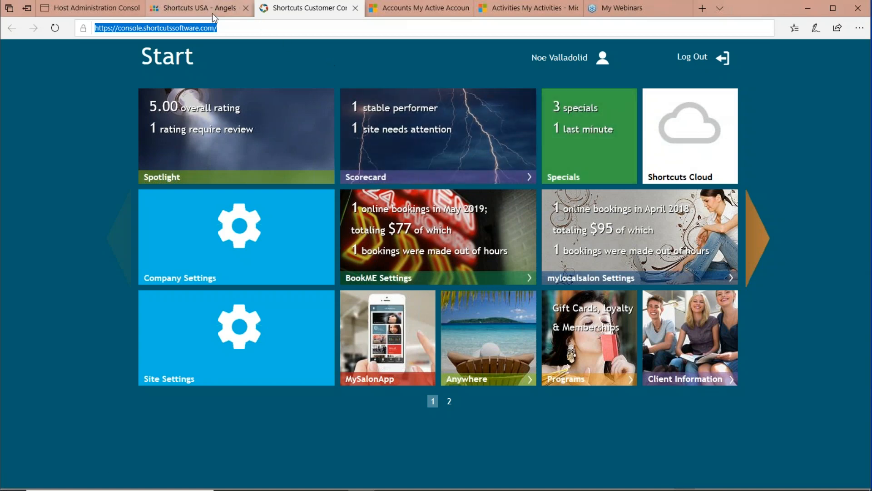
Open the Angels Test Salon appointment book and highlight the part of its web address before #appointments.
{"action": "left_click", "coordinate": [200, 9]}
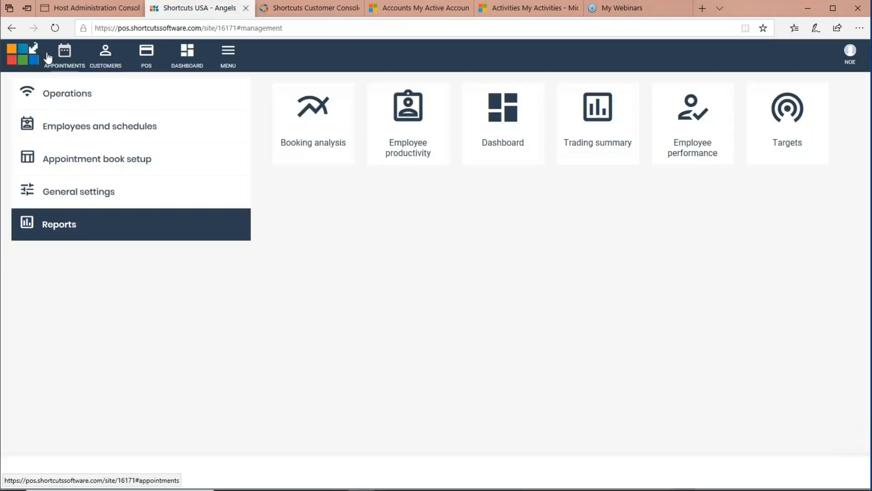
{"action": "left_click", "coordinate": [62, 58]}
{"action": "left_click", "coordinate": [238, 29]}
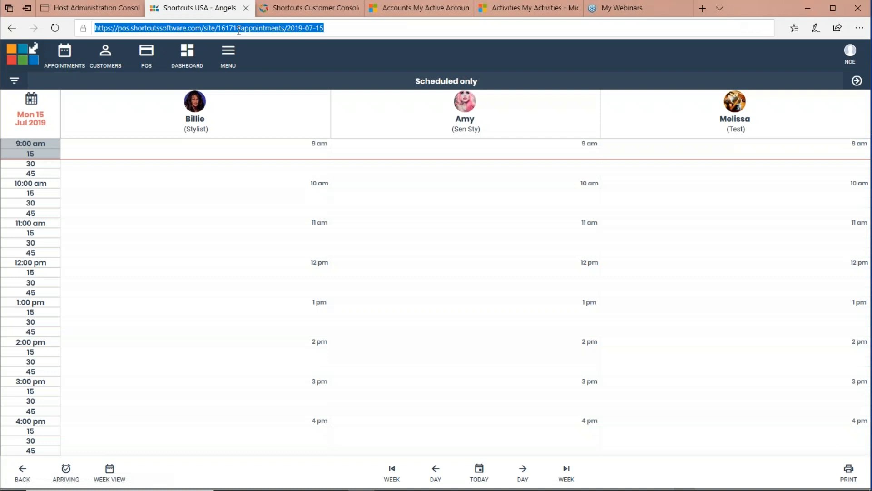
{"action": "left_click", "coordinate": [238, 28]}
{"action": "left_click_drag", "start_coordinate": [238, 29], "coordinate": [92, 28]}
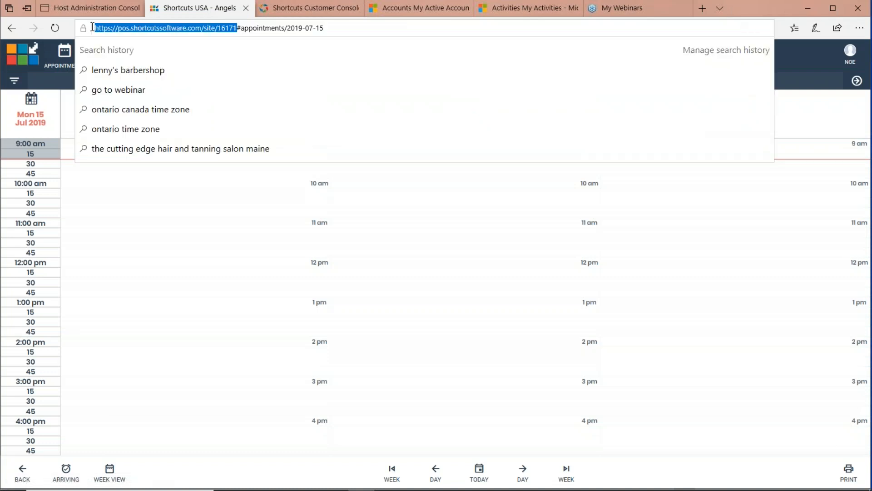
Compare the Customer Console start page with the Shortcuts Cloud appointment book, ending on the appointment book.
{"action": "left_click", "coordinate": [306, 15]}
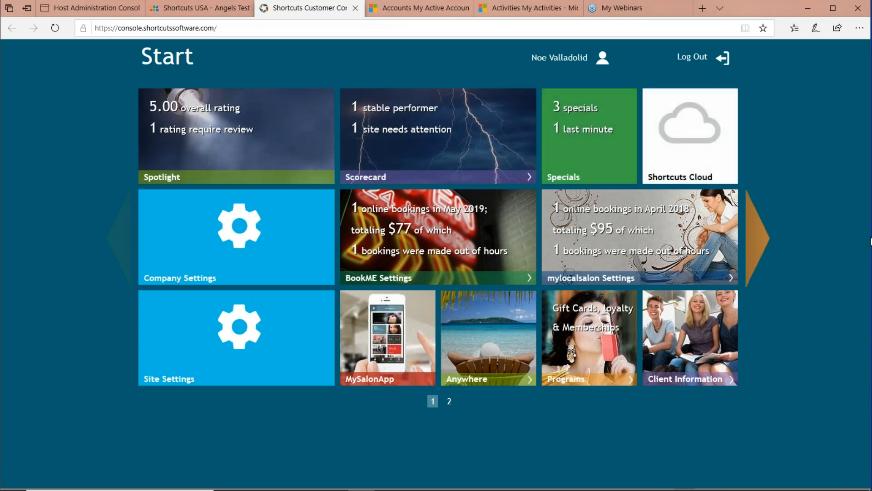
{"action": "left_click", "coordinate": [871, 238]}
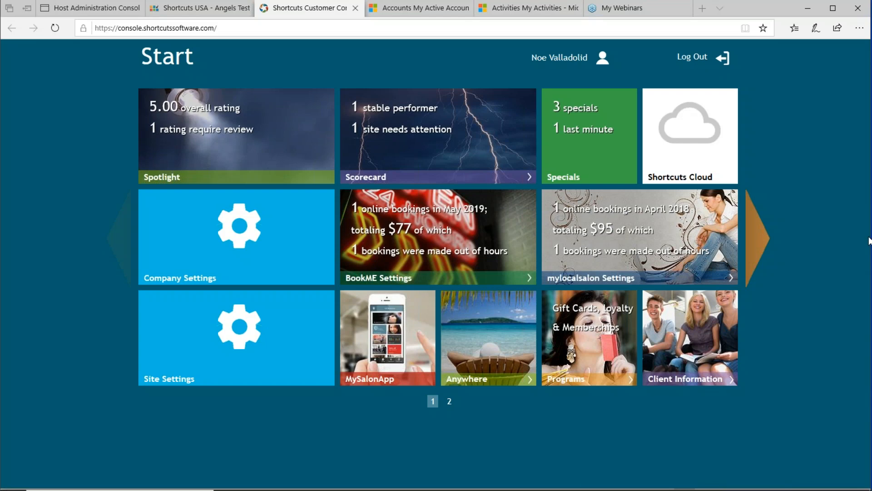
{"action": "left_click", "coordinate": [208, 10]}
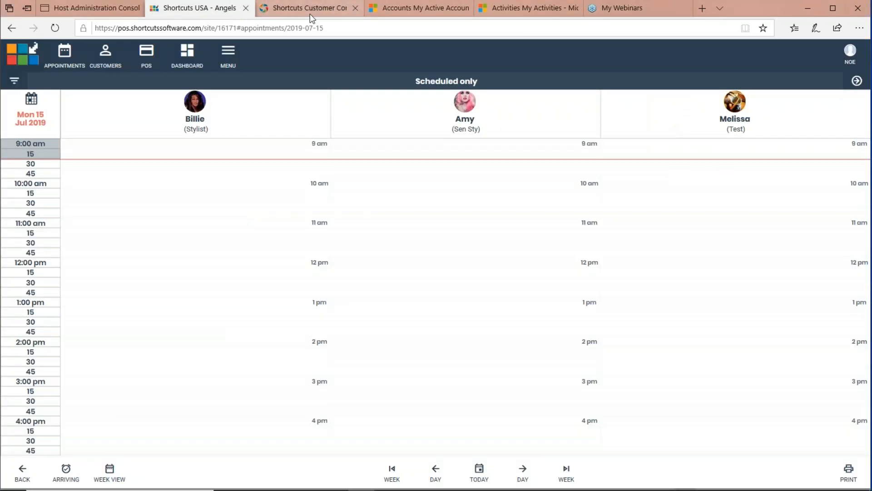
{"action": "left_click", "coordinate": [310, 14]}
{"action": "left_click", "coordinate": [203, 13]}
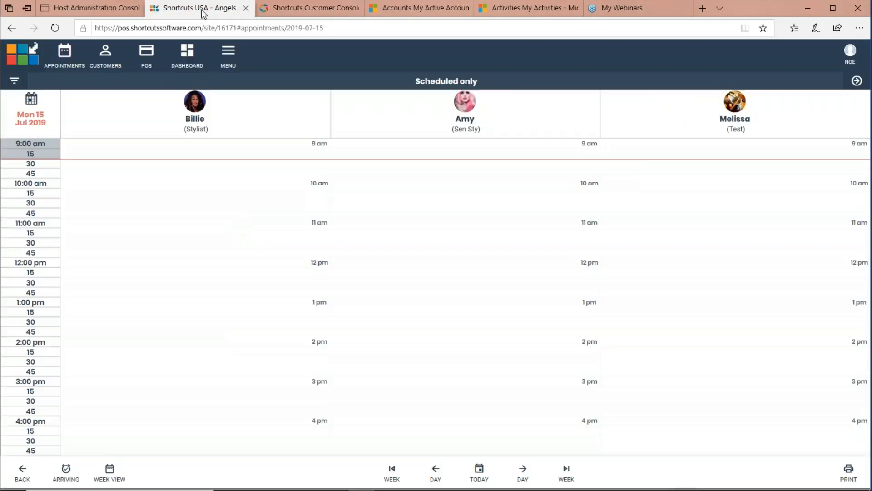
Open the employee setup under Employees and schedules and show the roles and login settings of the third employee listed.
{"action": "left_click", "coordinate": [232, 60]}
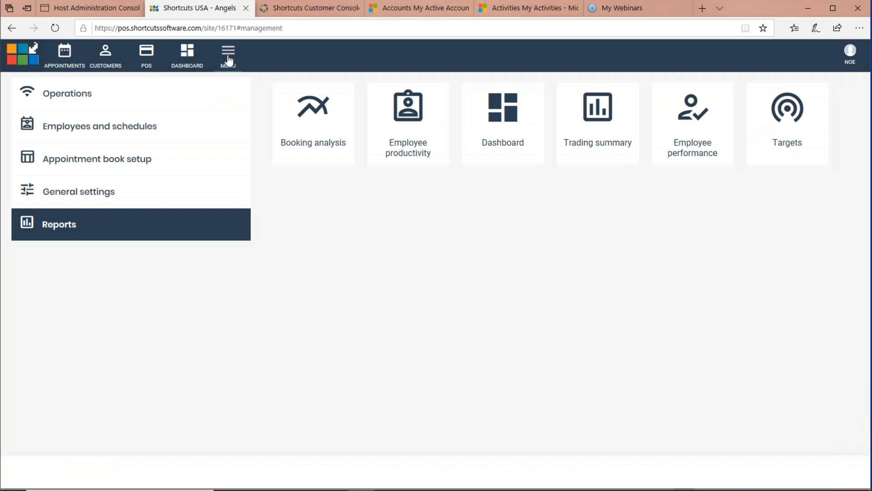
{"action": "left_click", "coordinate": [149, 136]}
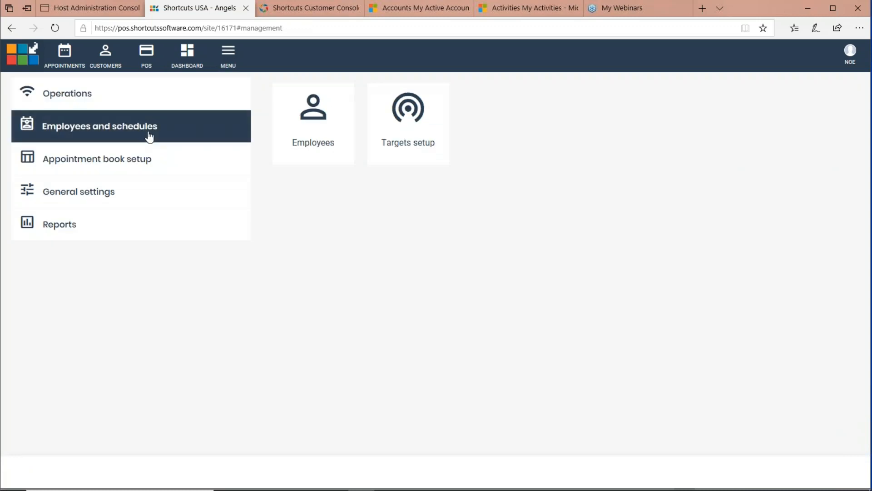
{"action": "left_click", "coordinate": [314, 122]}
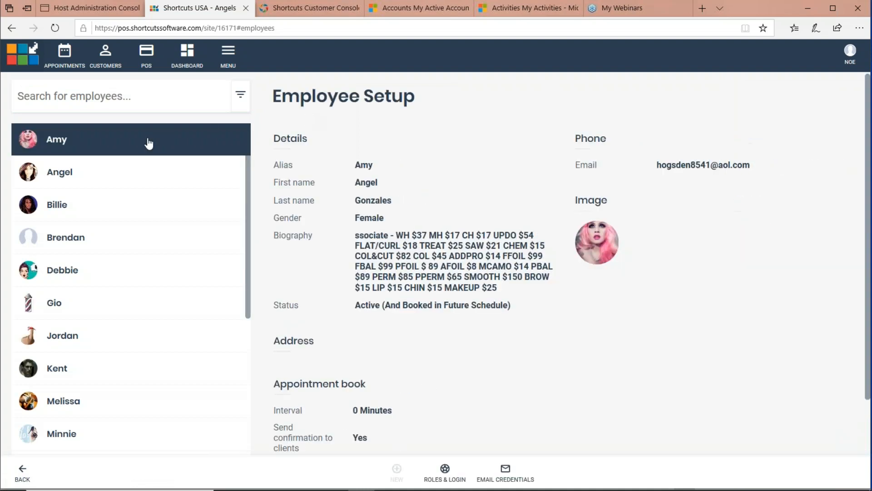
{"action": "left_click", "coordinate": [140, 175]}
{"action": "left_click", "coordinate": [136, 209]}
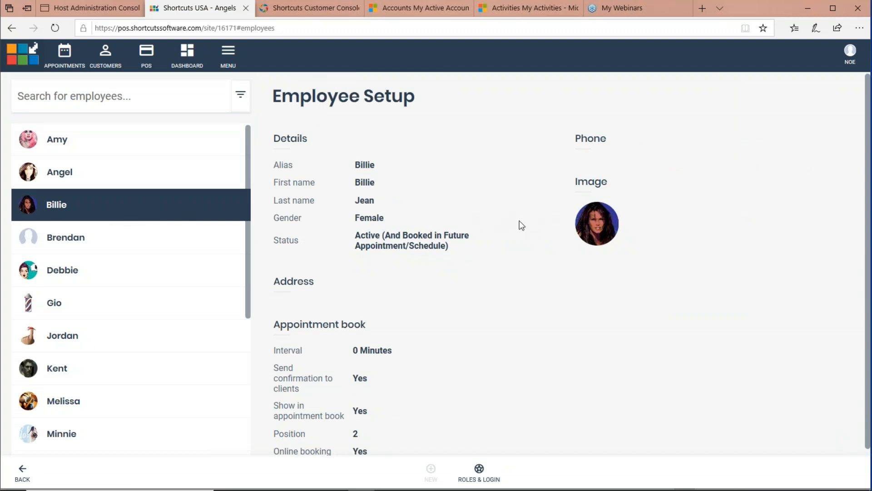
{"action": "left_click", "coordinate": [481, 472]}
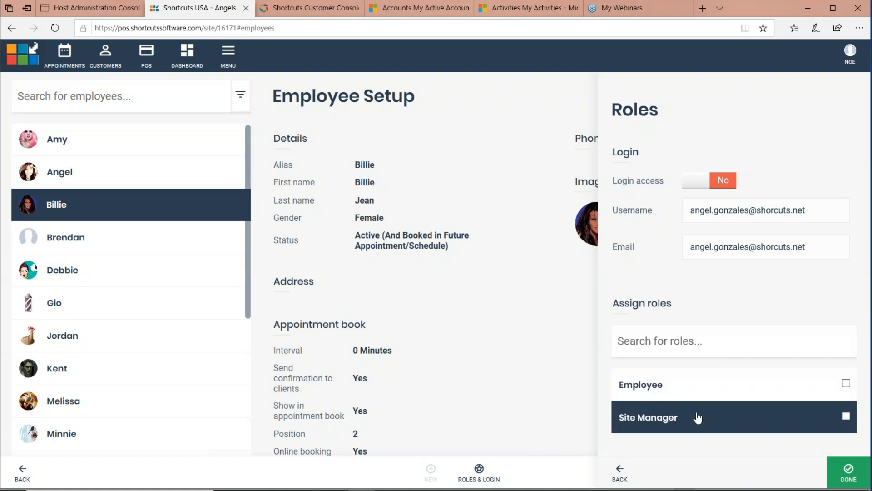
Leave the employee's role settings and open the Roles setup in General settings to view the Employee role's permissions.
{"action": "left_click", "coordinate": [229, 58]}
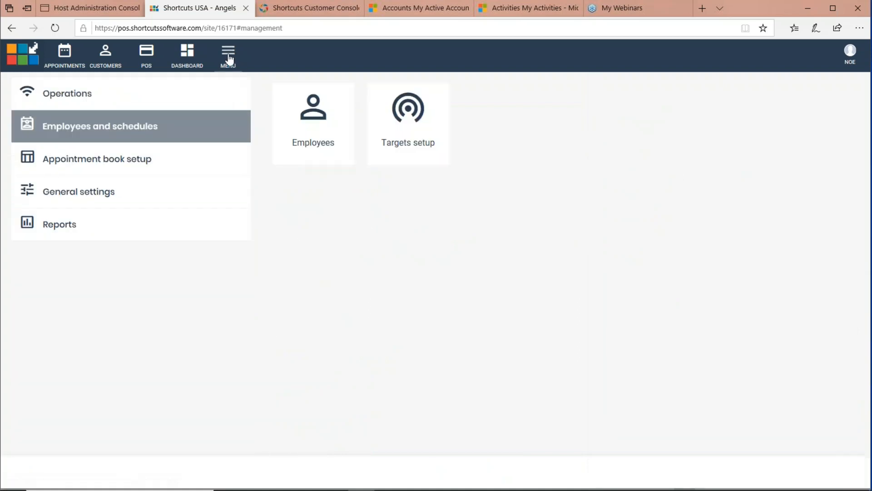
{"action": "left_click", "coordinate": [112, 193]}
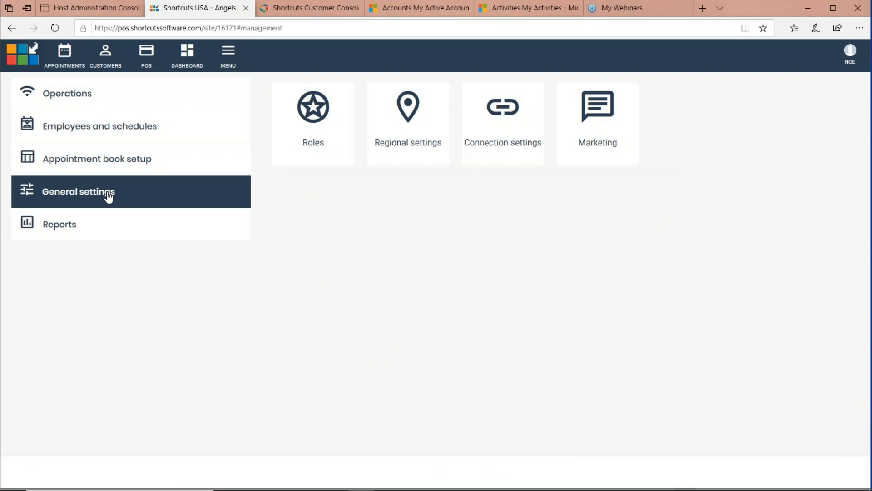
{"action": "left_click", "coordinate": [316, 127]}
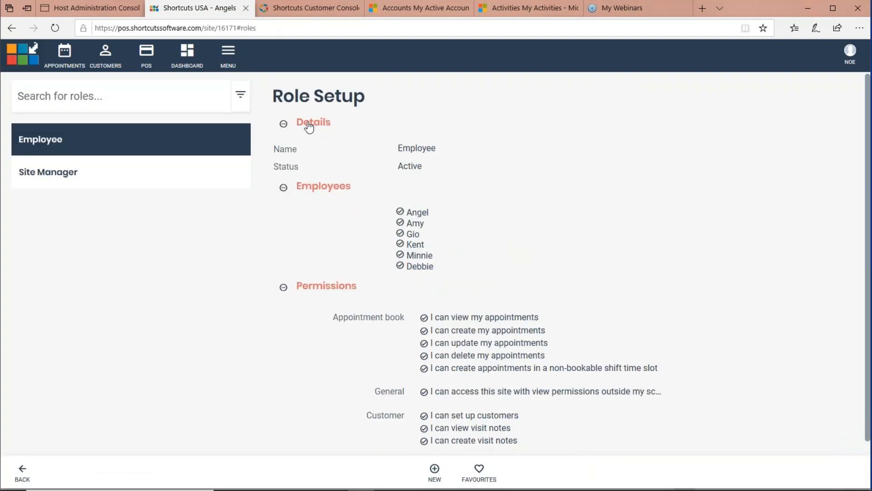
Compare the assigned employees and permissions of the Employee and Site Manager roles, ending on Site Manager.
{"action": "left_click", "coordinate": [148, 165]}
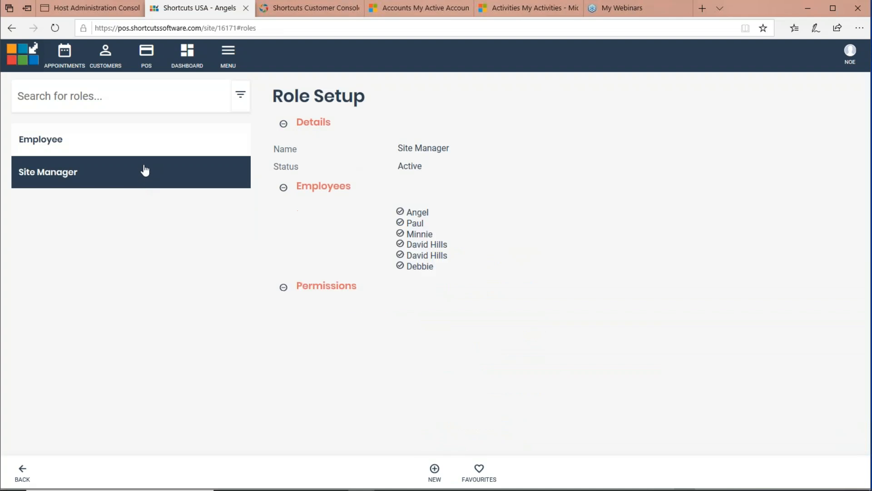
{"action": "left_click", "coordinate": [145, 145]}
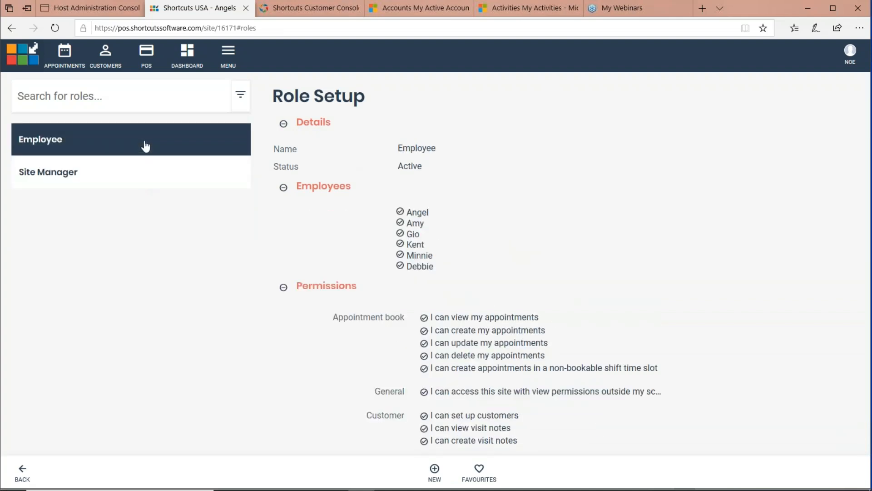
{"action": "left_click", "coordinate": [146, 175]}
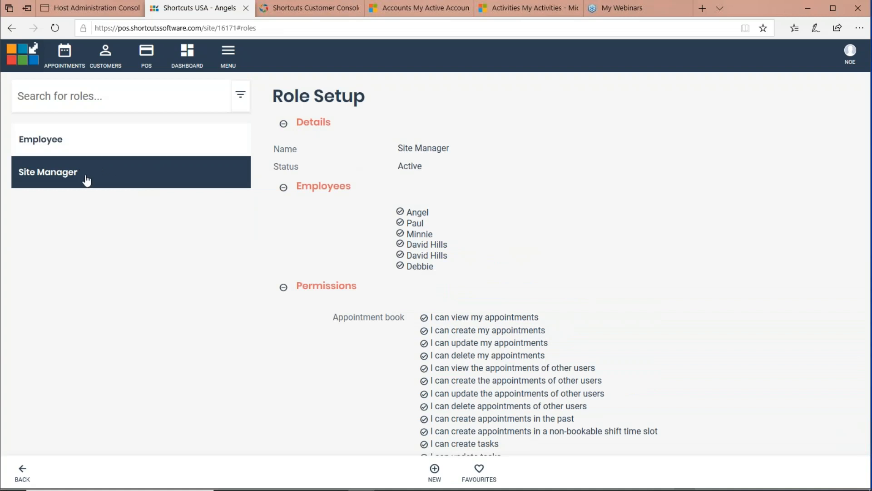
{"action": "left_click", "coordinate": [97, 145]}
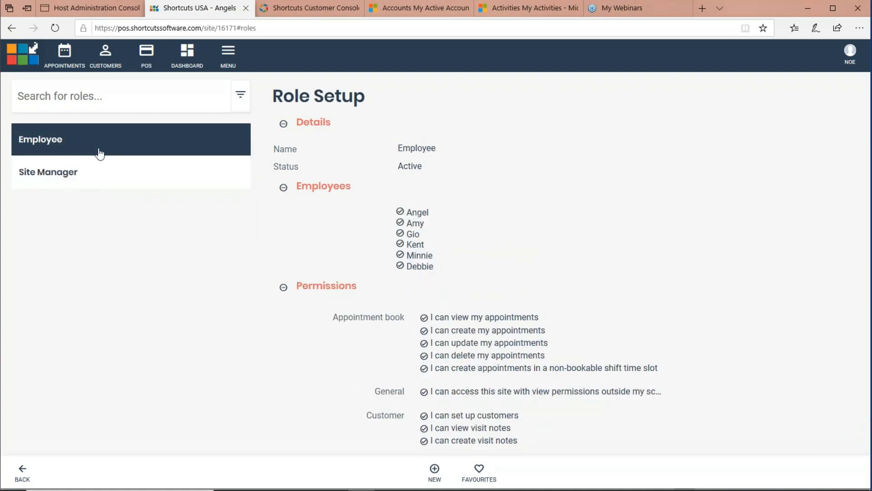
{"action": "left_click", "coordinate": [102, 177]}
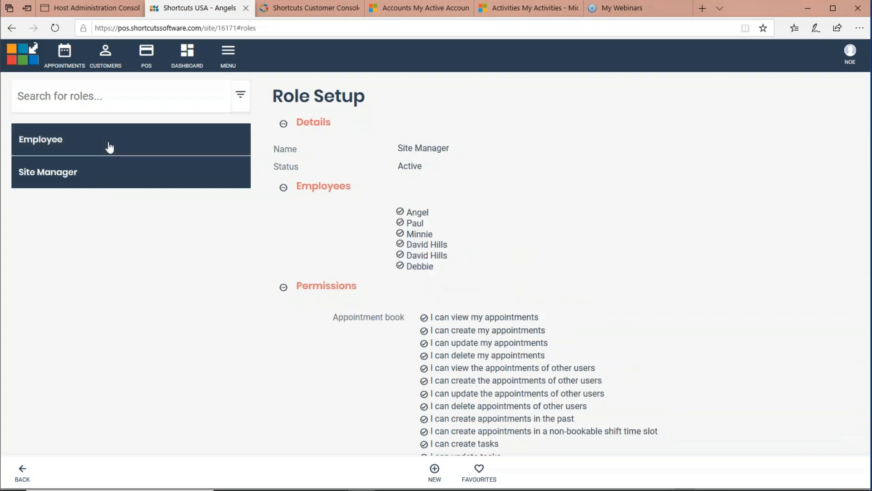
{"action": "left_click", "coordinate": [110, 146]}
{"action": "left_click", "coordinate": [117, 177]}
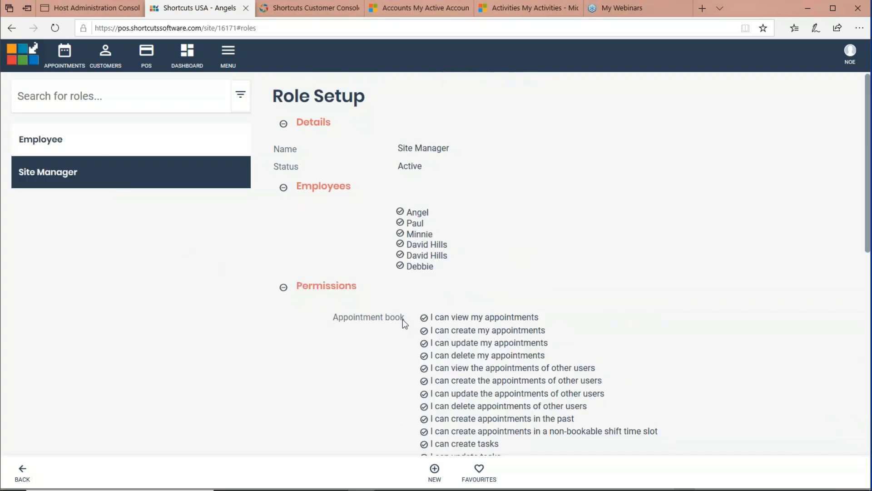
Open the Site Manager role's permissions for editing and review its Appointment book permissions.
{"action": "scroll", "coordinate": [399, 317], "scroll_direction": "down", "scroll_amount": 3}
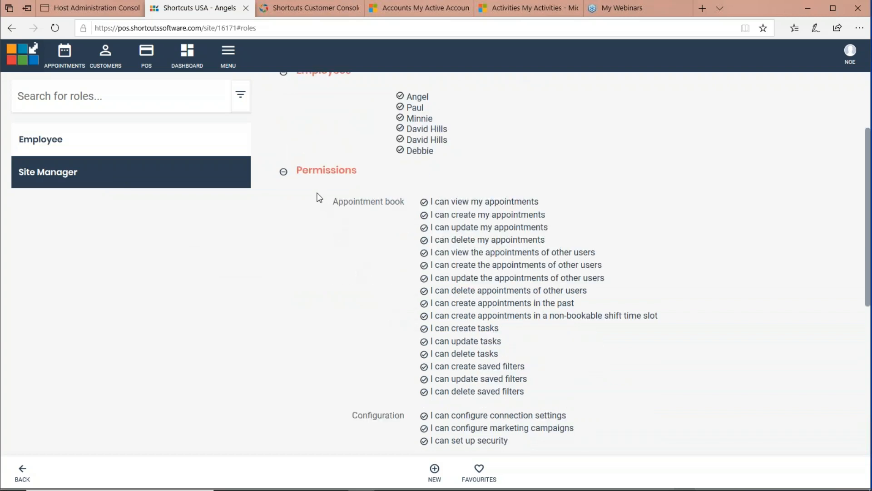
{"action": "left_click", "coordinate": [340, 176]}
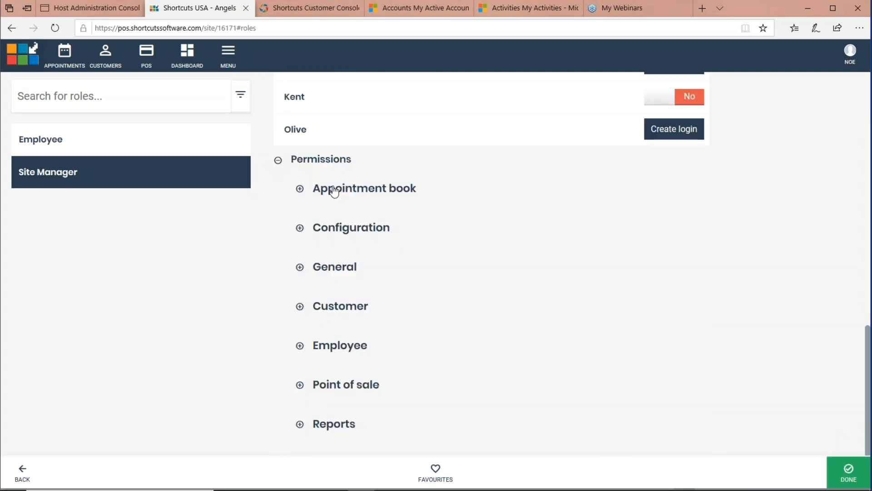
{"action": "scroll", "coordinate": [485, 237], "scroll_direction": "up", "scroll_amount": 1}
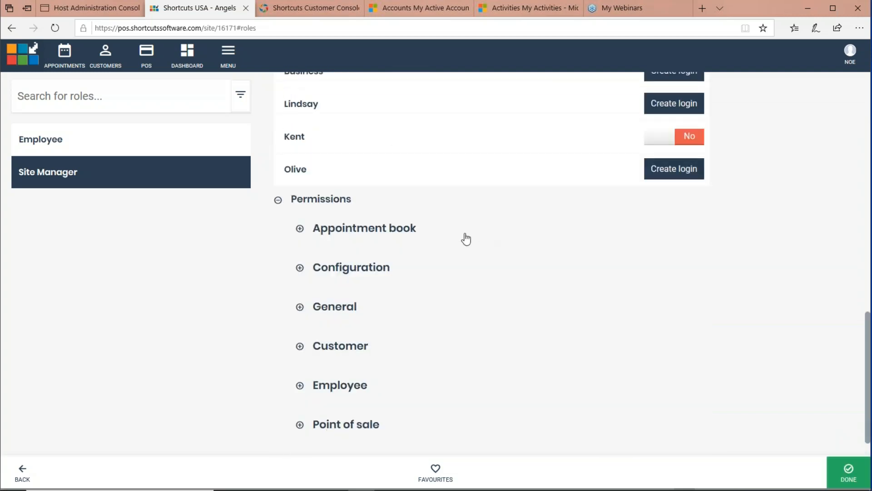
{"action": "left_click", "coordinate": [300, 231]}
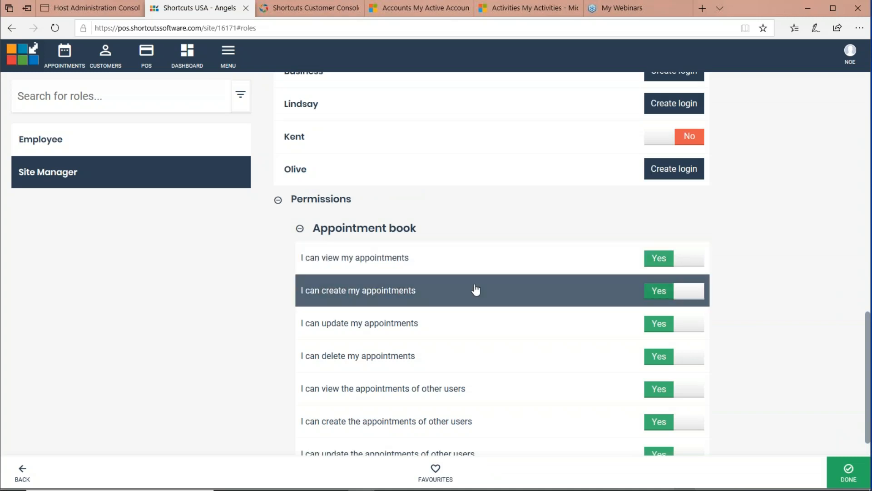
{"action": "scroll", "coordinate": [496, 376], "scroll_direction": "down", "scroll_amount": 8}
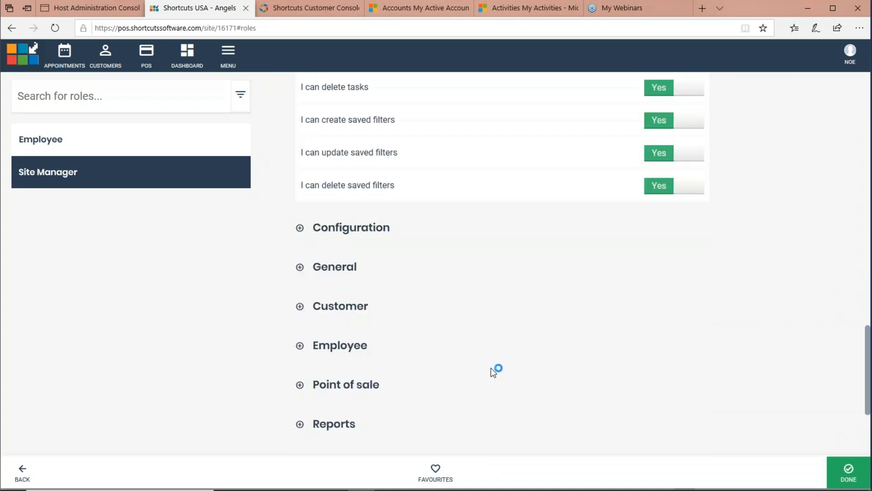
{"action": "scroll", "coordinate": [484, 356], "scroll_direction": "up", "scroll_amount": 5}
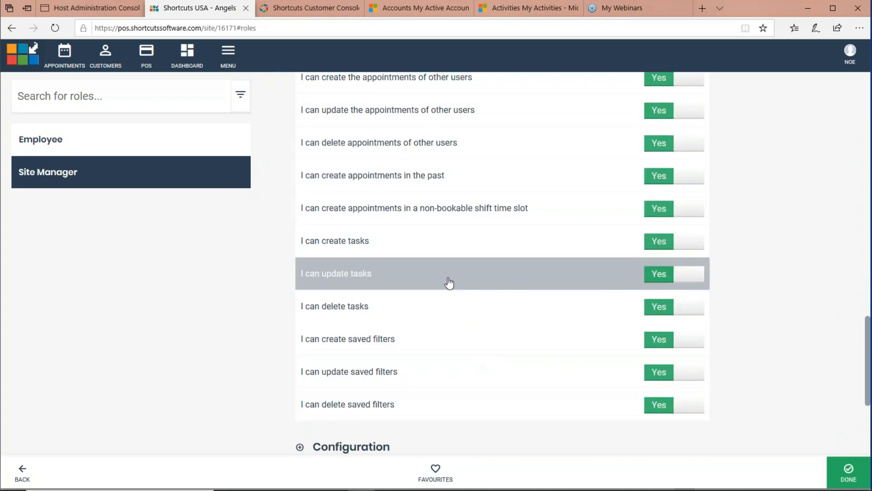
{"action": "scroll", "coordinate": [475, 221], "scroll_direction": "up", "scroll_amount": 1}
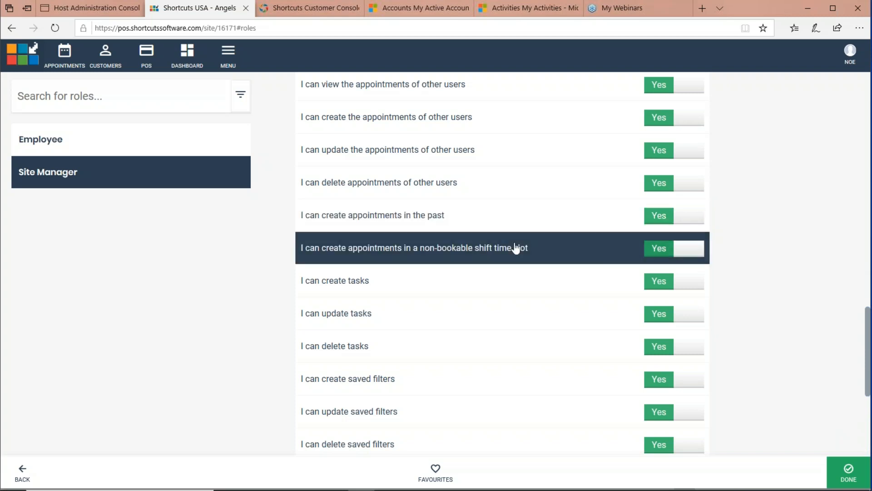
Expand the Configuration permissions of the Site Manager role to show its connection, marketing and security settings.
{"action": "scroll", "coordinate": [522, 299], "scroll_direction": "down", "scroll_amount": 3}
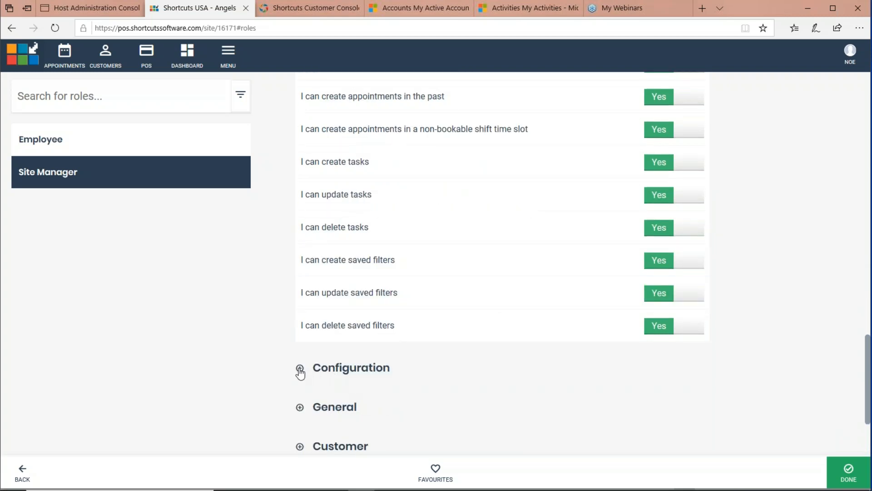
{"action": "left_click", "coordinate": [300, 368]}
{"action": "scroll", "coordinate": [468, 345], "scroll_direction": "down", "scroll_amount": 3}
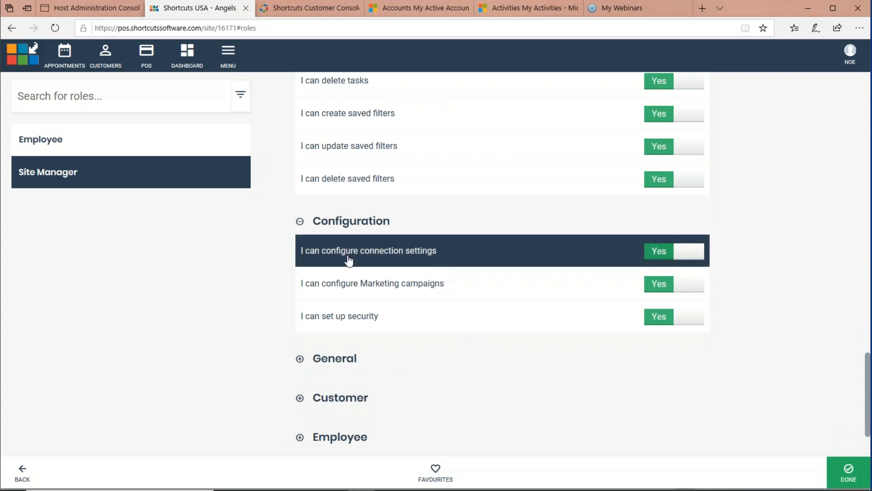
Open the Employee role's permissions for editing and expand the General, Configuration and Appointment book groups.
{"action": "left_click", "coordinate": [68, 149]}
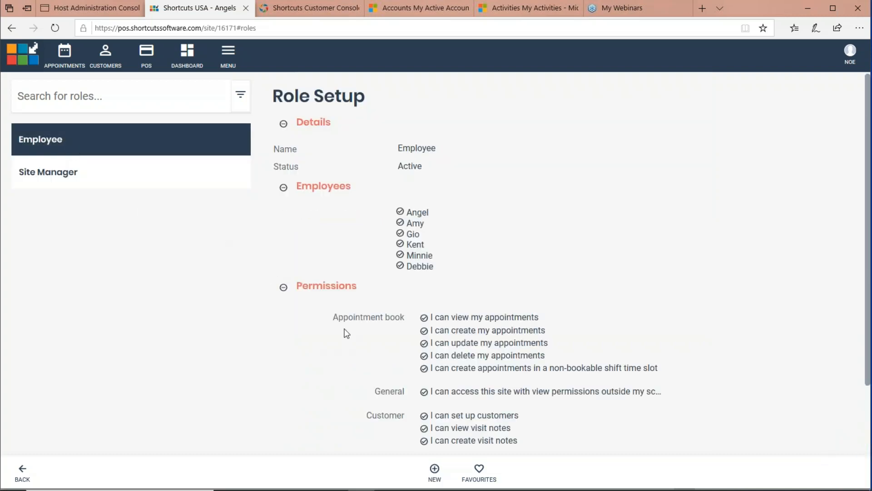
{"action": "left_click", "coordinate": [339, 297]}
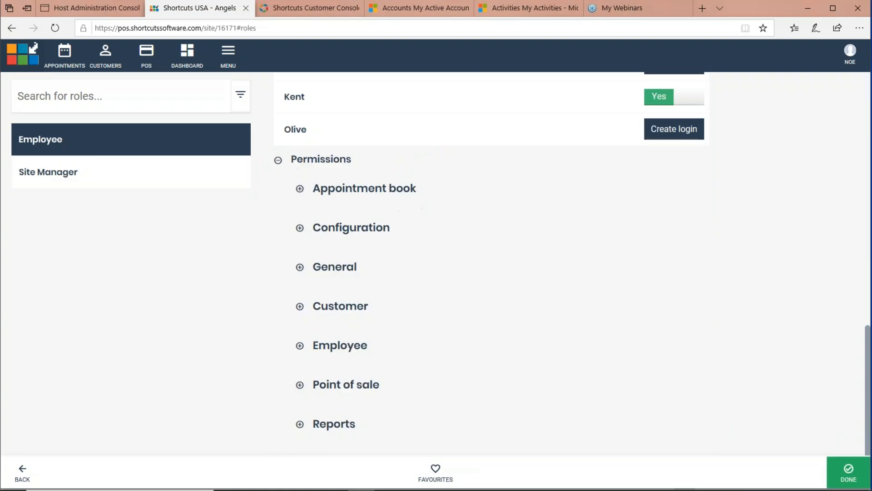
{"action": "left_click", "coordinate": [301, 268]}
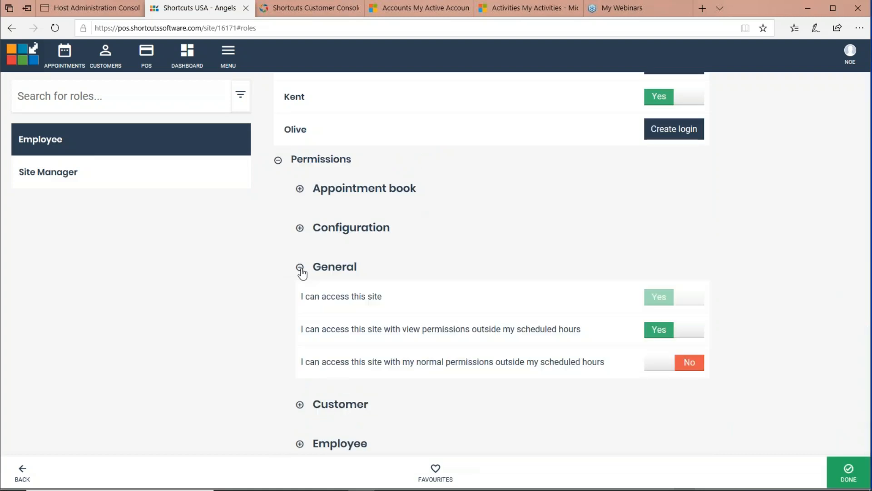
{"action": "left_click", "coordinate": [300, 228]}
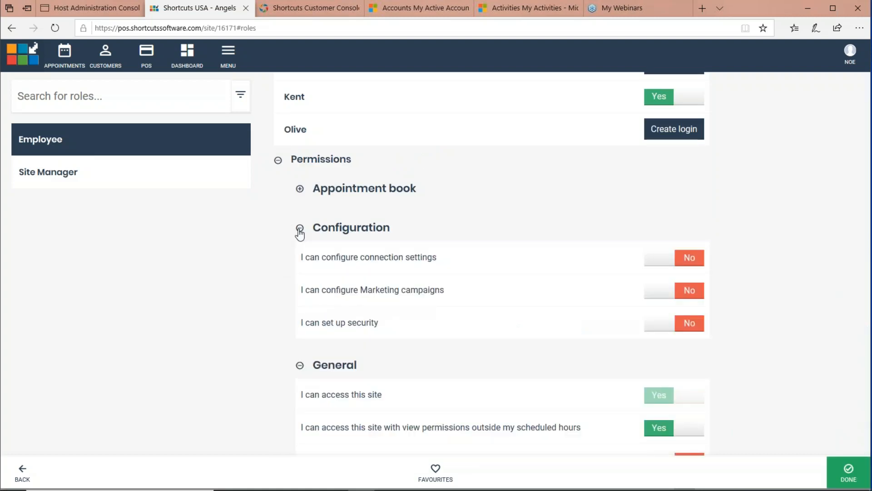
{"action": "left_click", "coordinate": [300, 189]}
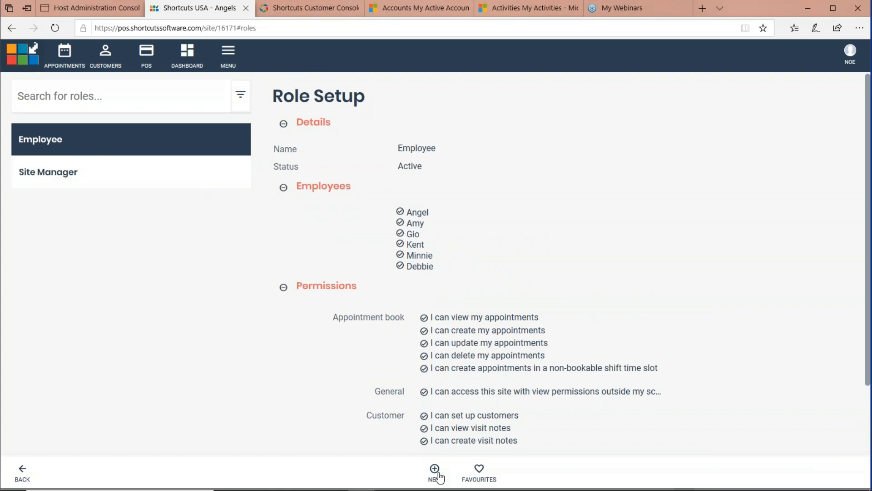
Reopen the Employee role's permissions for editing and review the Reports and Point of sale groups.
{"action": "scroll", "coordinate": [364, 407], "scroll_direction": "down", "scroll_amount": 1}
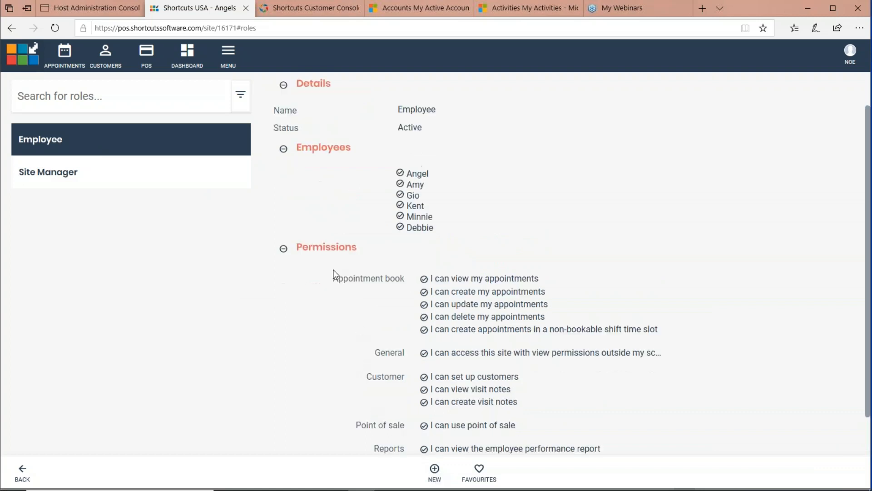
{"action": "left_click", "coordinate": [387, 315]}
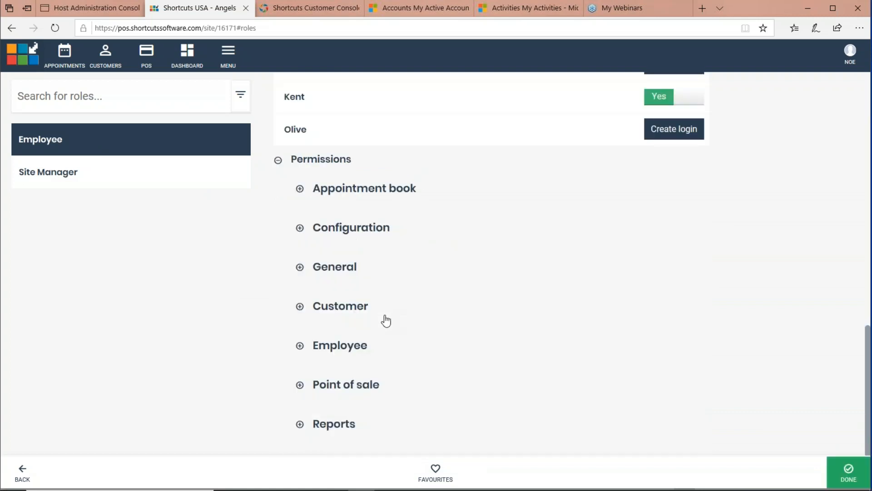
{"action": "left_click", "coordinate": [300, 423]}
{"action": "scroll", "coordinate": [302, 398], "scroll_direction": "down", "scroll_amount": 5}
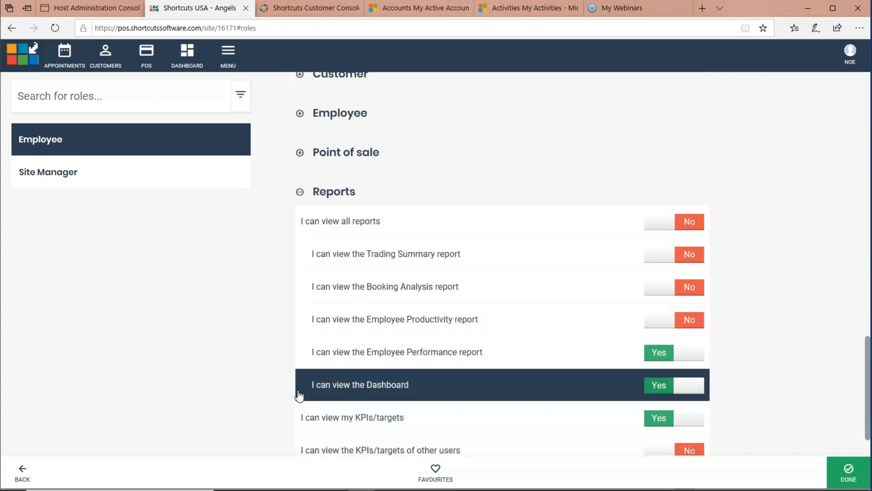
{"action": "left_click", "coordinate": [299, 152]}
{"action": "scroll", "coordinate": [387, 233], "scroll_direction": "up", "scroll_amount": 2}
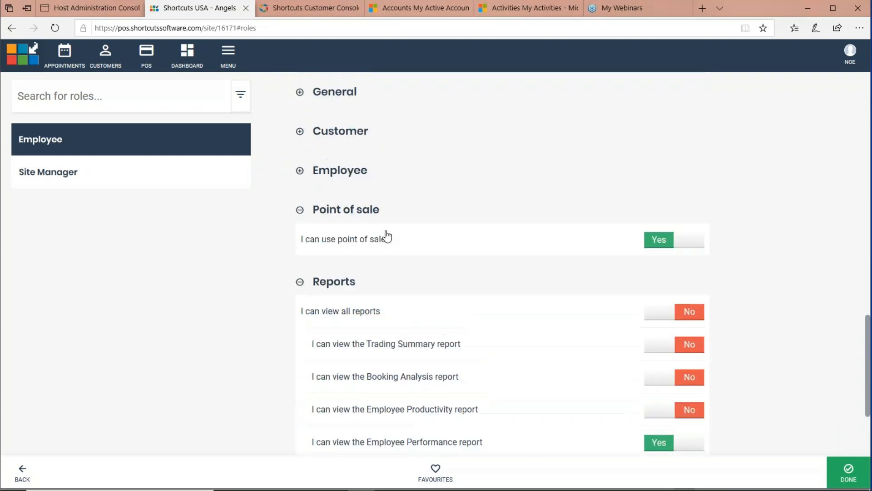
Expand and review the Employee, Customer and General permission groups of the Employee role.
{"action": "left_click", "coordinate": [299, 210]}
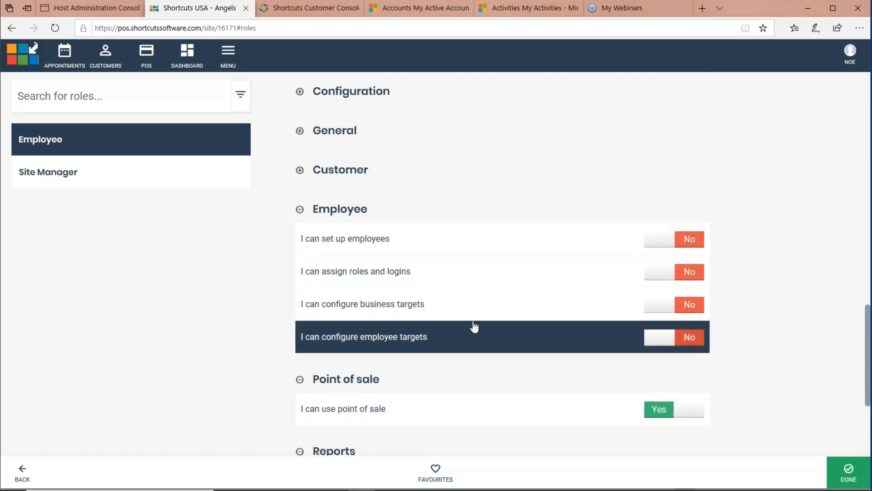
{"action": "left_click", "coordinate": [300, 170]}
{"action": "scroll", "coordinate": [356, 189], "scroll_direction": "down", "scroll_amount": 4}
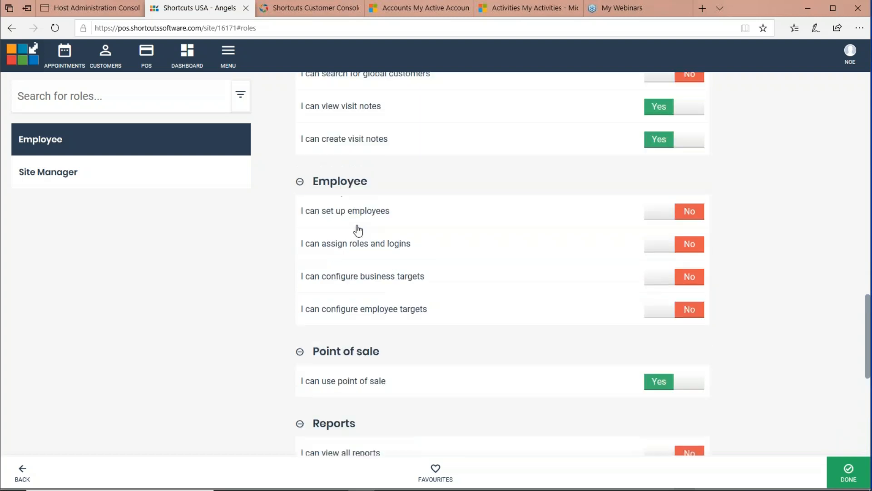
{"action": "scroll", "coordinate": [356, 229], "scroll_direction": "up", "scroll_amount": 2}
{"action": "scroll", "coordinate": [311, 263], "scroll_direction": "up", "scroll_amount": 3}
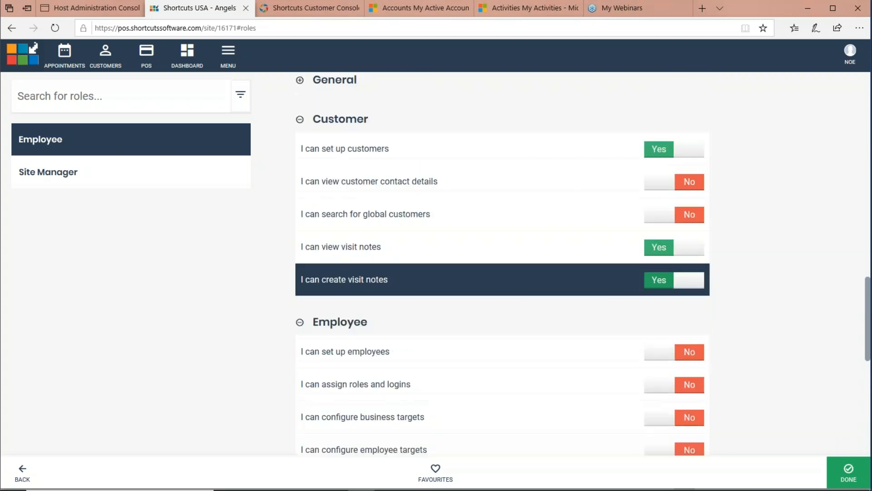
{"action": "scroll", "coordinate": [311, 264], "scroll_direction": "up", "scroll_amount": 1}
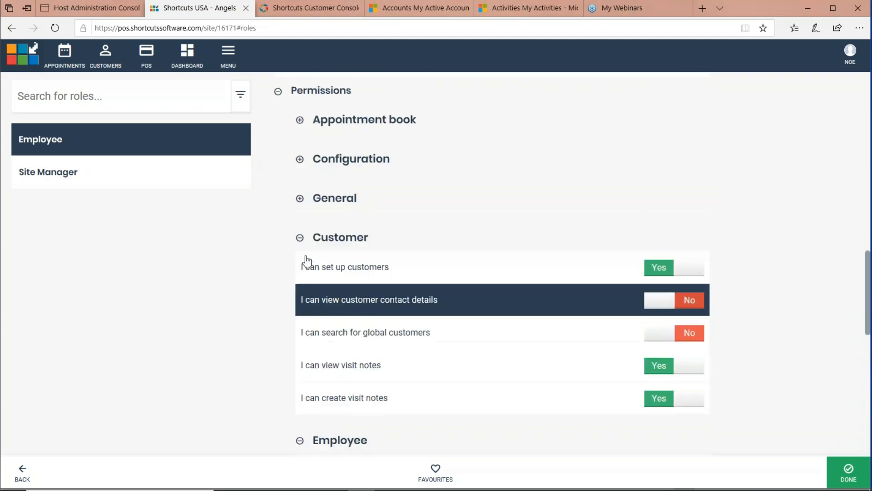
{"action": "left_click", "coordinate": [300, 198]}
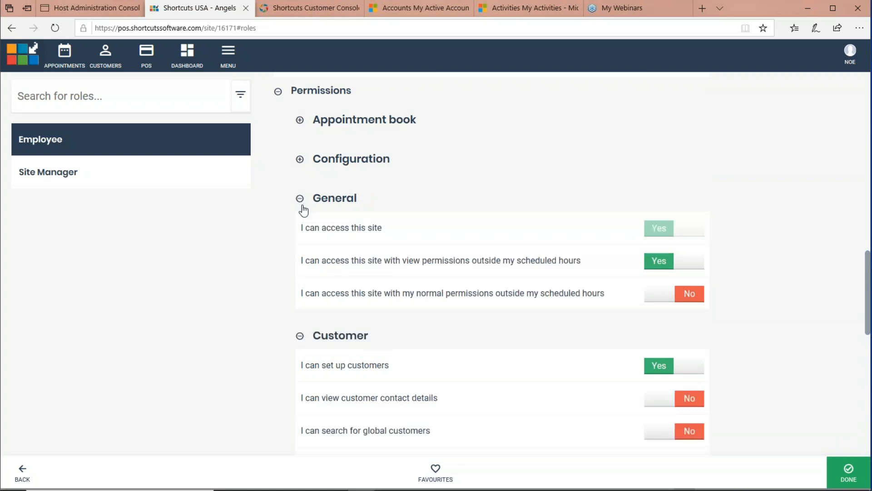
Leave the role setup for the employee setup under Employees and schedules, and show the third listed employee's roles and login settings.
{"action": "left_click", "coordinate": [228, 57]}
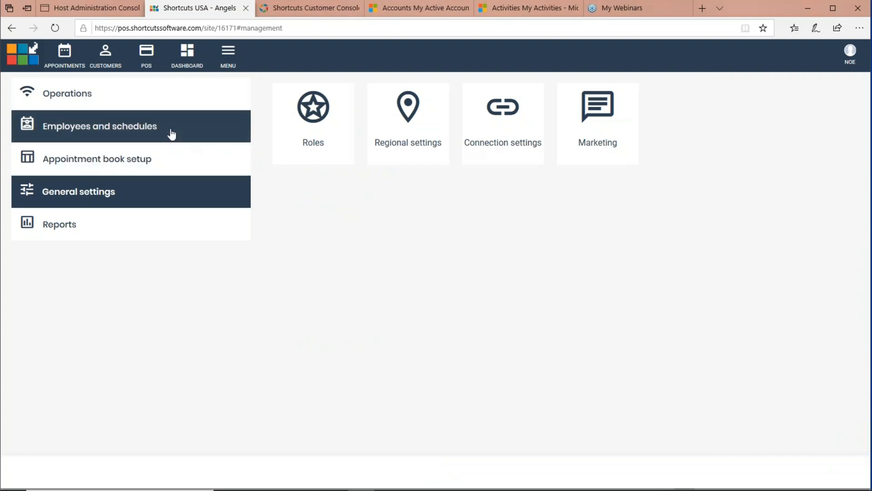
{"action": "left_click", "coordinate": [190, 133]}
{"action": "left_click", "coordinate": [311, 118]}
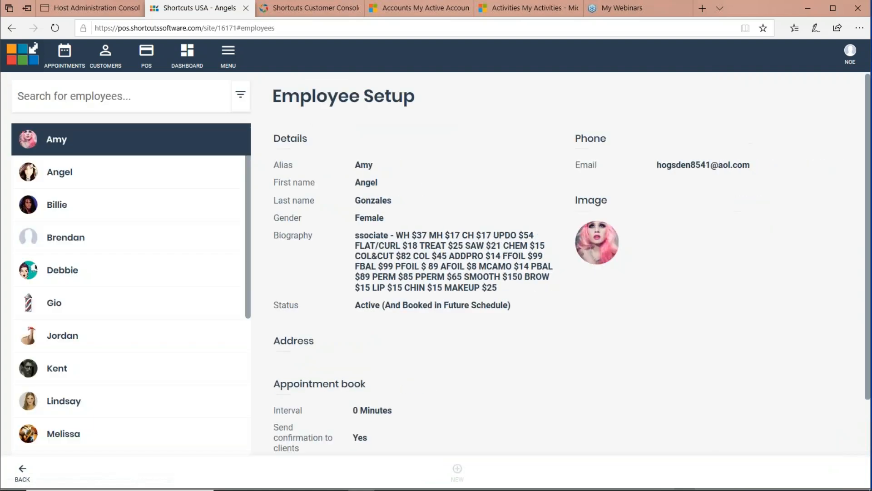
{"action": "left_click", "coordinate": [182, 206]}
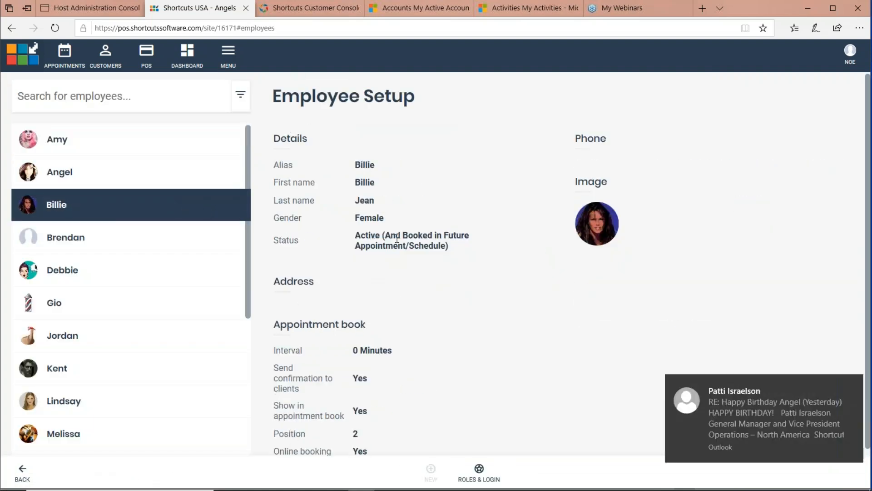
{"action": "scroll", "coordinate": [514, 353], "scroll_direction": "down", "scroll_amount": 1}
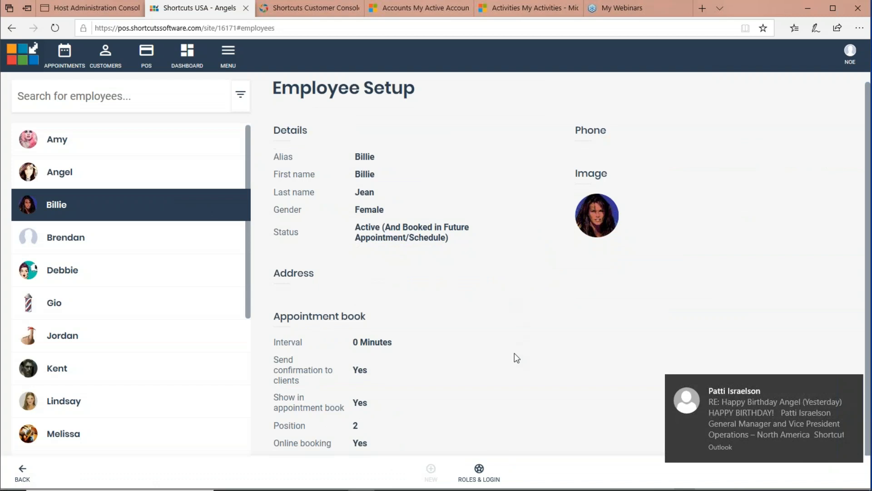
{"action": "left_click", "coordinate": [481, 470]}
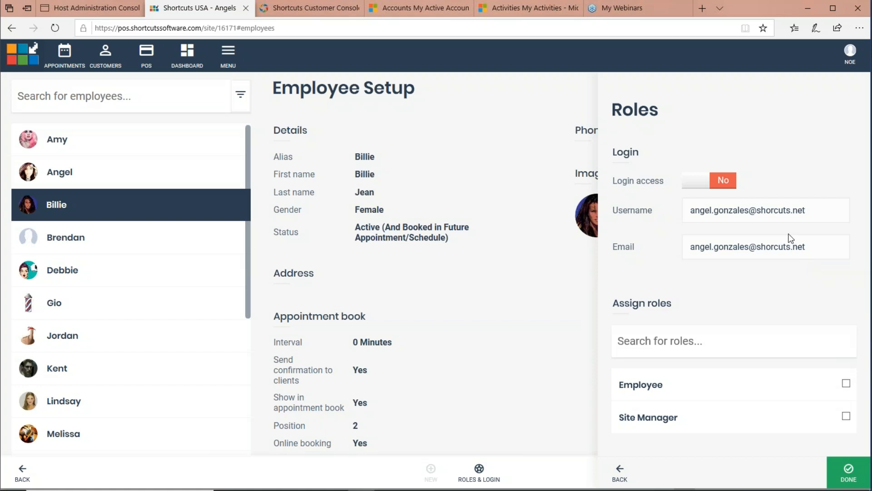
Return to the appointment book and switch to PowerPoint to present the "Question time!" slide full screen.
{"action": "left_click", "coordinate": [65, 50]}
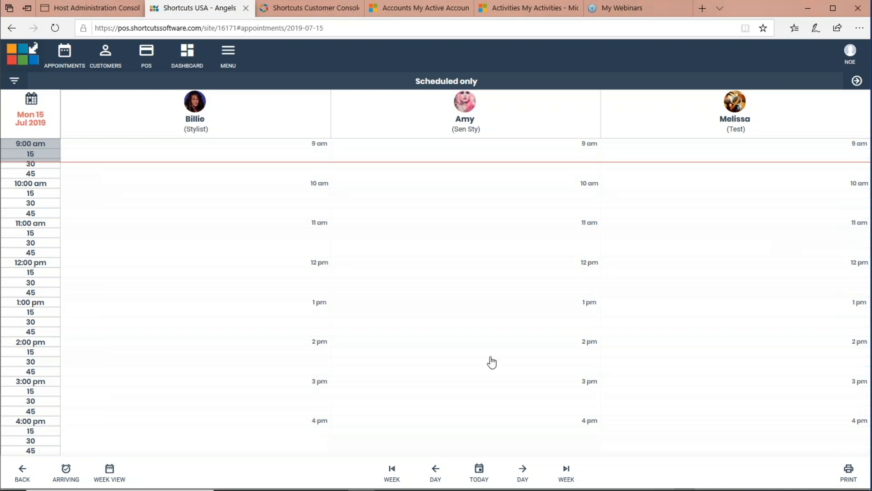
{"action": "mouse_move", "coordinate": [435, 489]}
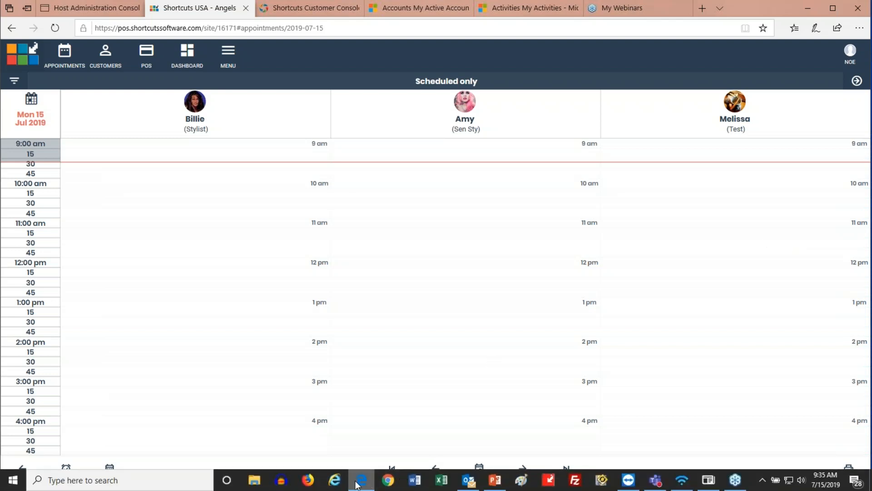
{"action": "left_click", "coordinate": [501, 484]}
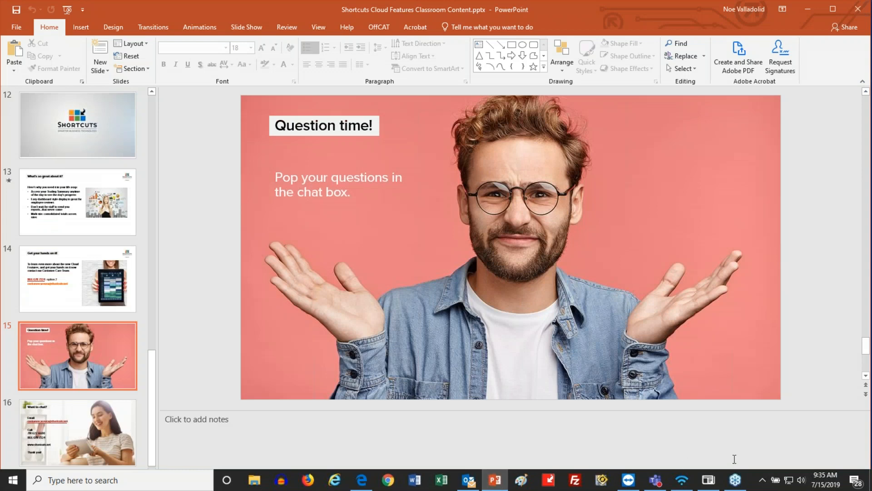
{"action": "left_click", "coordinate": [744, 484]}
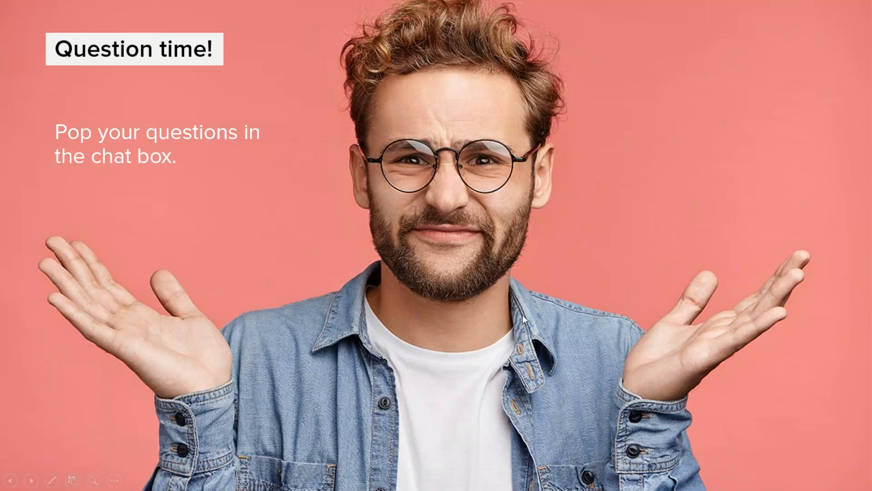